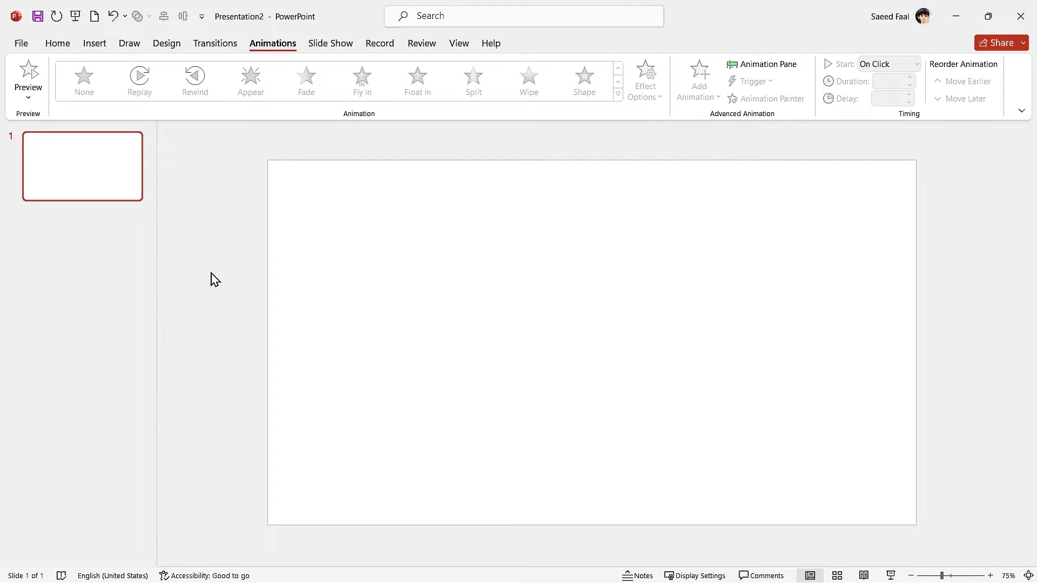
Drag the abstract background video from the desktop onto the slide and maximize the window.
{"action": "left_click", "coordinate": [95, 45]}
{"action": "left_click", "coordinate": [816, 95]}
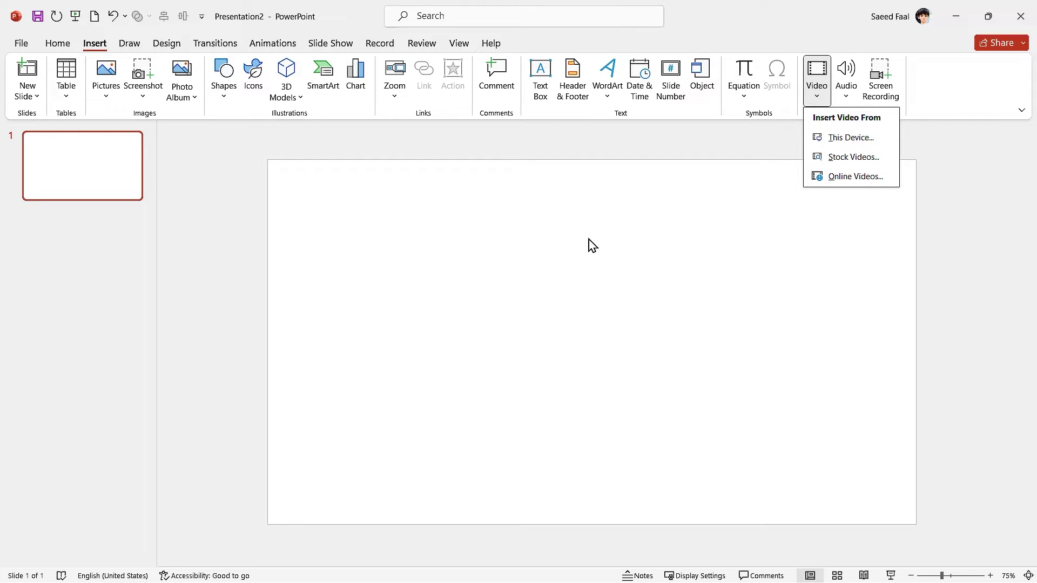
{"action": "left_click", "coordinate": [227, 226]}
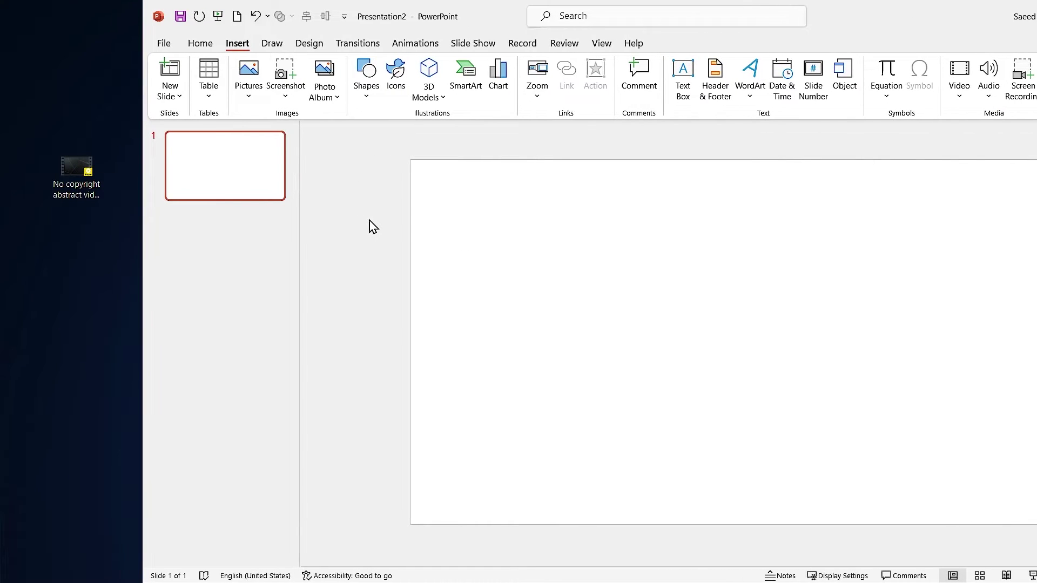
{"action": "left_click", "coordinate": [74, 177]}
{"action": "left_click_drag", "start_coordinate": [71, 176], "coordinate": [432, 266]}
{"action": "left_click_drag", "start_coordinate": [142, 282], "coordinate": [5, 279]}
{"action": "key", "text": "super+Up"}
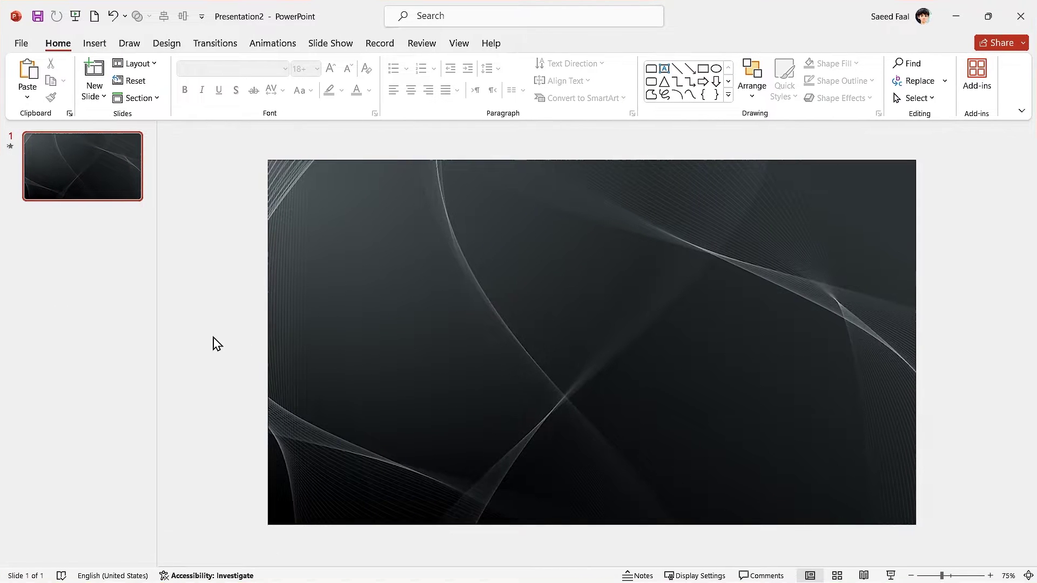
Set the video's playback to start automatically.
{"action": "left_click", "coordinate": [343, 307]}
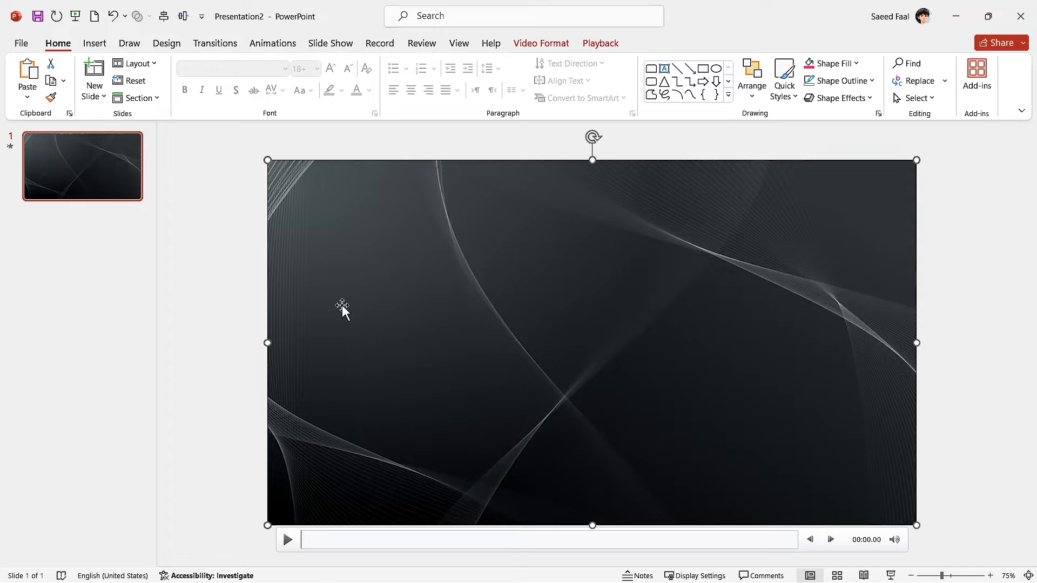
{"action": "left_click", "coordinate": [615, 45]}
{"action": "left_click", "coordinate": [432, 63]}
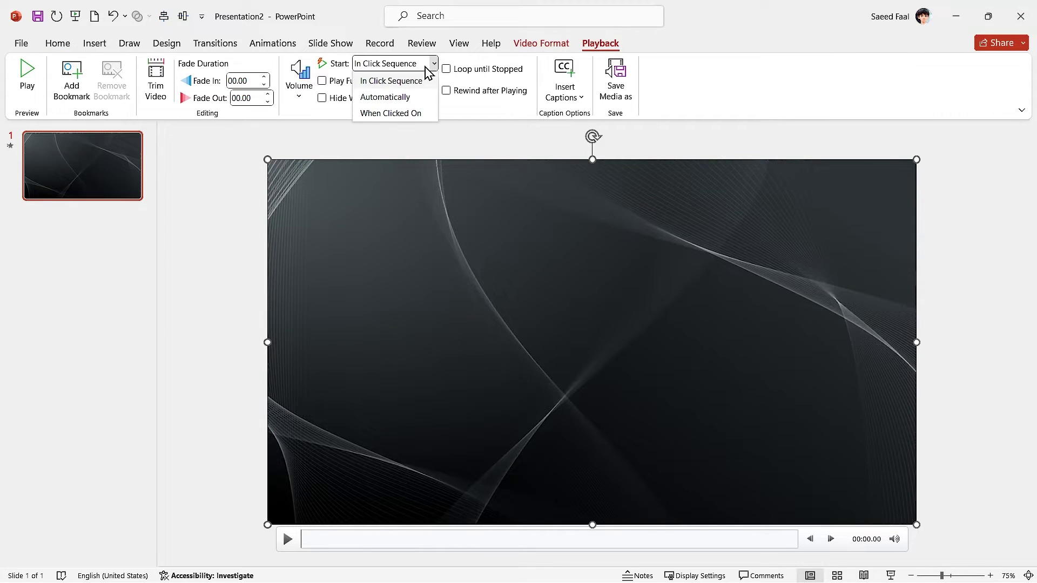
{"action": "left_click", "coordinate": [394, 97]}
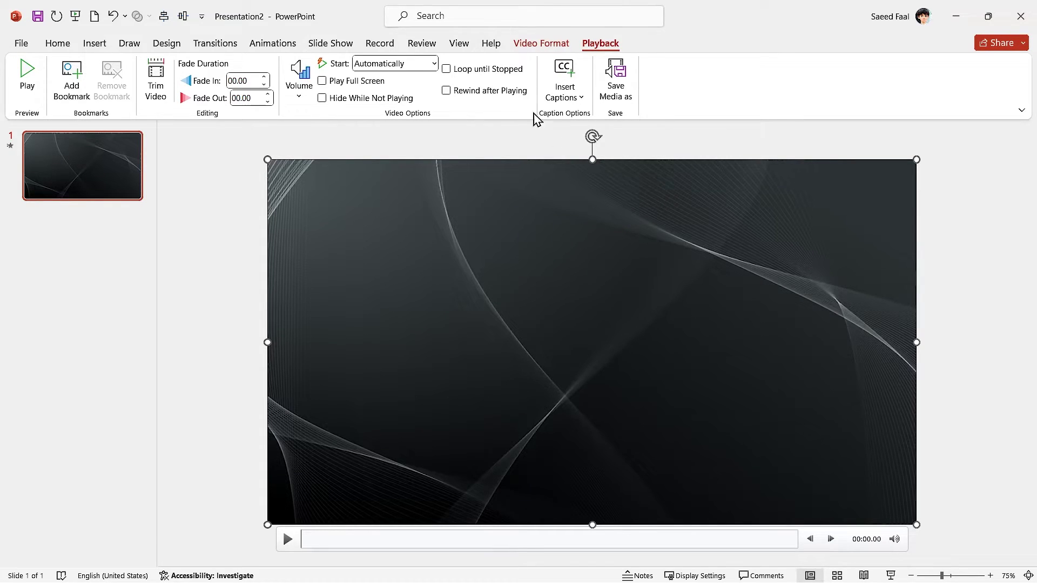
Recolour the video with the Washout colour option.
{"action": "left_click", "coordinate": [526, 46]}
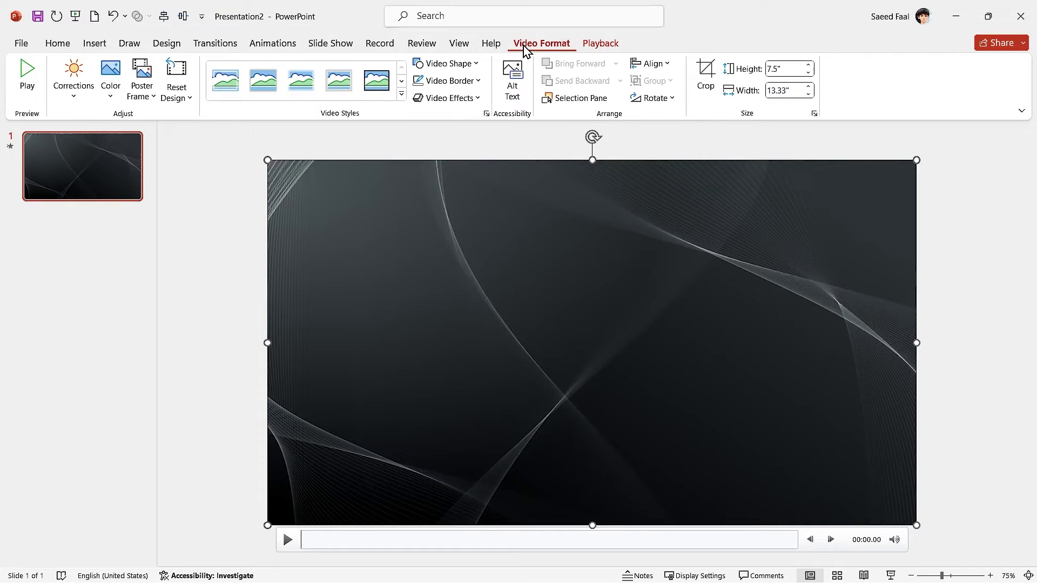
{"action": "left_click", "coordinate": [112, 98]}
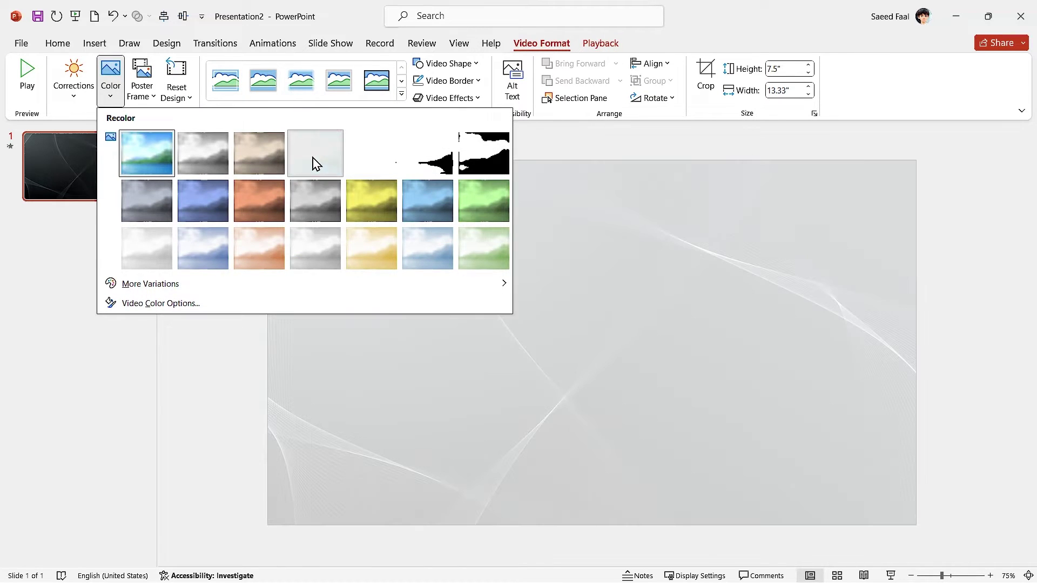
{"action": "left_click", "coordinate": [313, 159]}
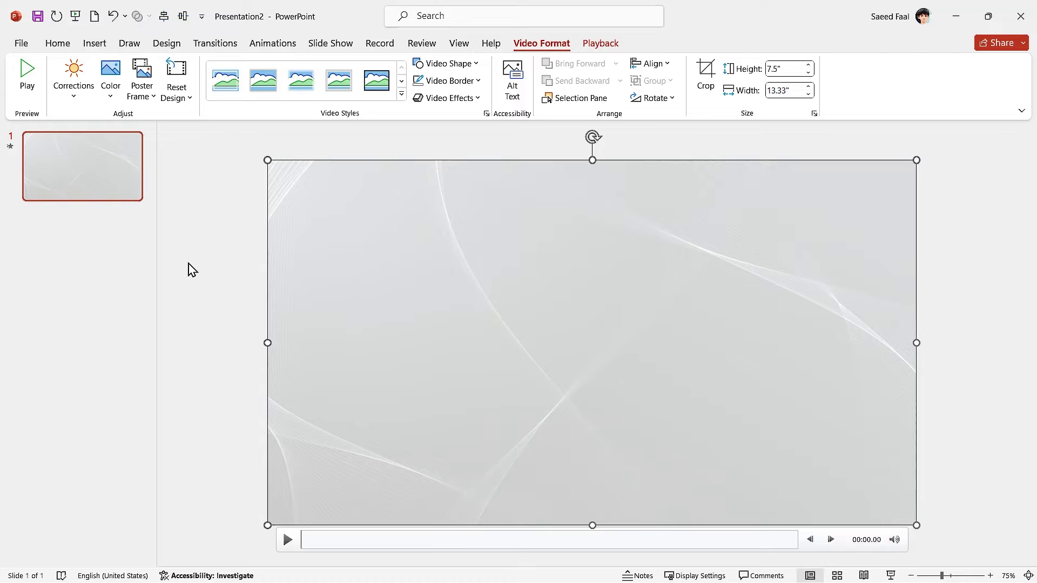
Draw a blue rectangle covering the whole slide.
{"action": "left_click", "coordinate": [96, 44]}
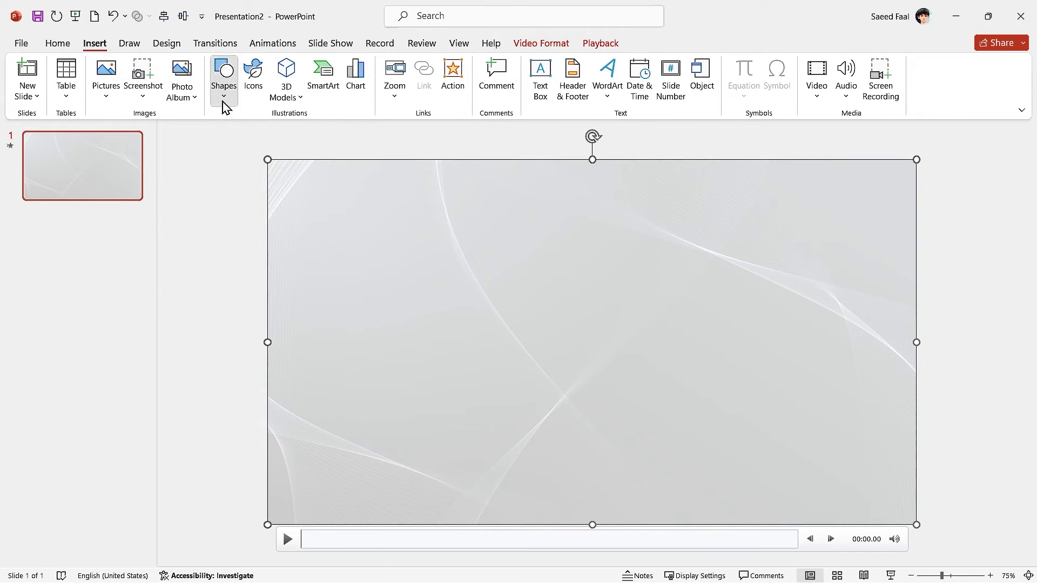
{"action": "left_click", "coordinate": [224, 102]}
{"action": "left_click", "coordinate": [273, 140]}
{"action": "mouse_move", "coordinate": [264, 161]}
{"action": "left_mouse_down"}
{"action": "mouse_move", "coordinate": [537, 292]}
{"action": "mouse_move", "coordinate": [916, 525]}
{"action": "left_mouse_up"}
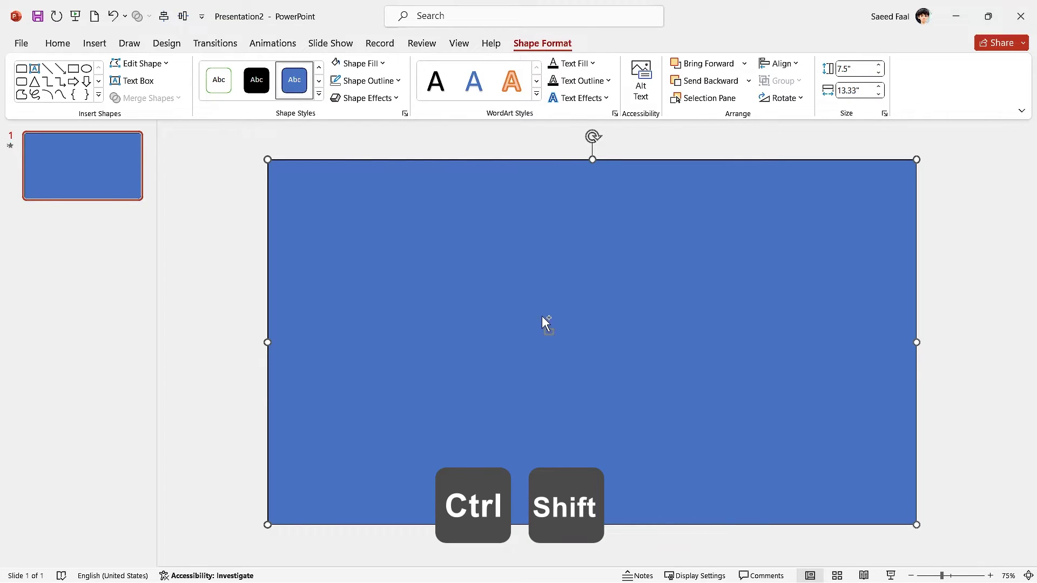
Duplicate the rectangle twice with sideways offsets, then select all the rectangles.
{"action": "left_click_drag", "start_coordinate": [582, 311], "coordinate": [521, 316]}
{"action": "left_click_drag", "start_coordinate": [615, 319], "coordinate": [562, 318]}
{"action": "key", "text": "ctrl+a"}
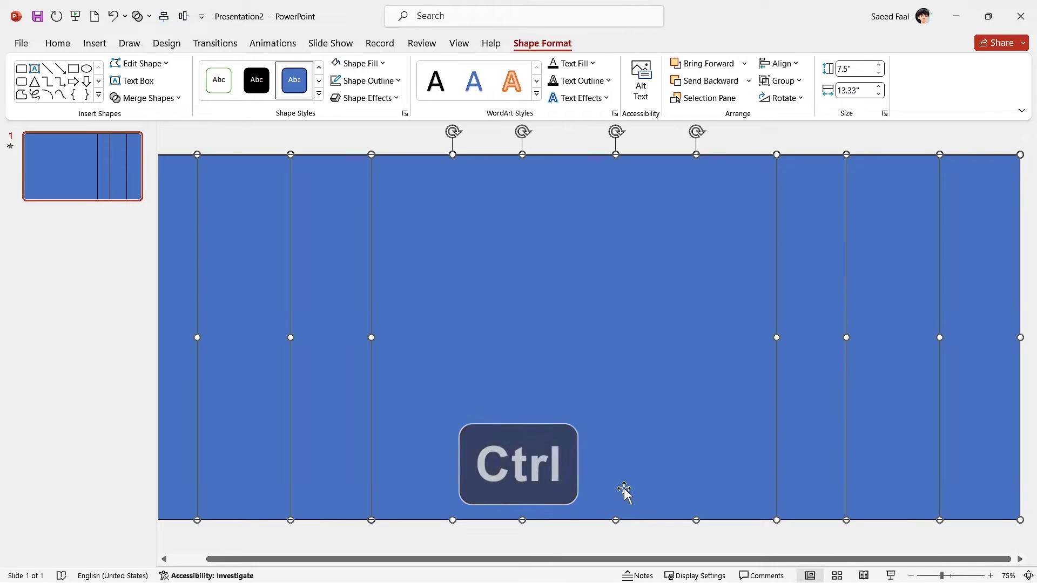
{"action": "right_click", "coordinate": [603, 275]}
Apply an outer shadow to the rectangles with 25 pt blur and 12 pt distance.
{"action": "left_click", "coordinate": [666, 530]}
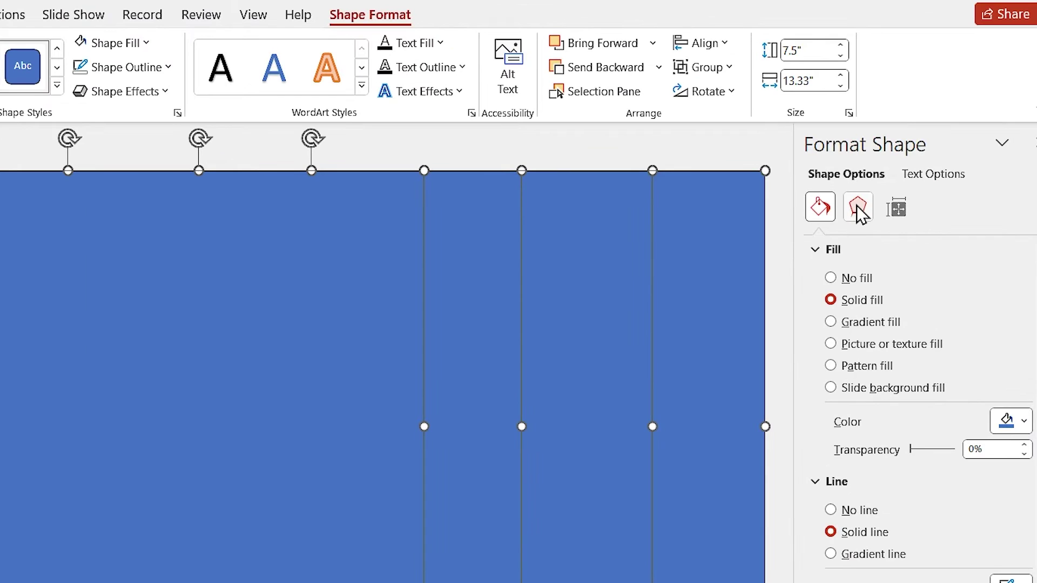
{"action": "left_click", "coordinate": [857, 207]}
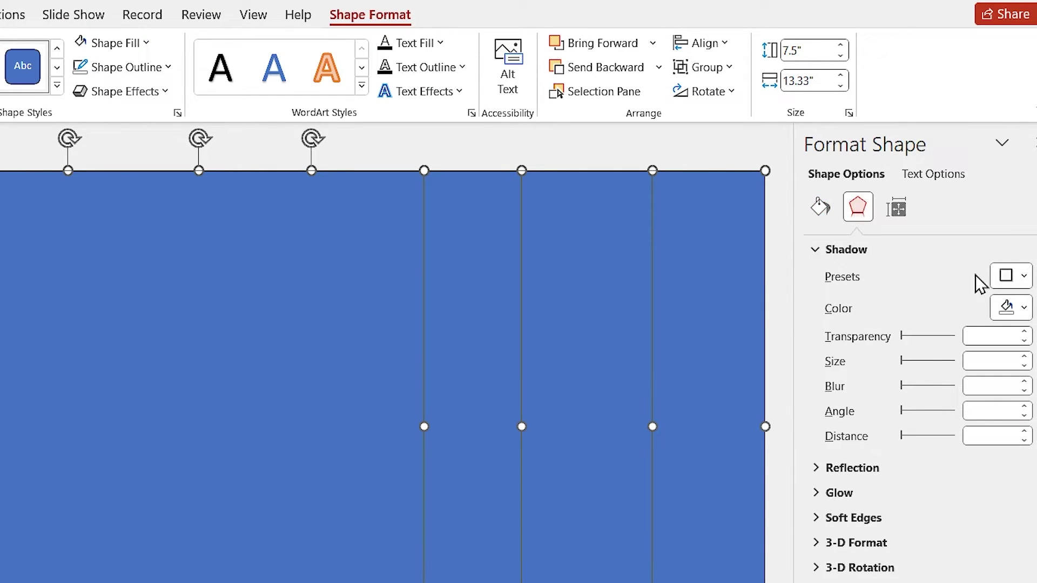
{"action": "left_click", "coordinate": [1009, 276]}
{"action": "left_click", "coordinate": [911, 485]}
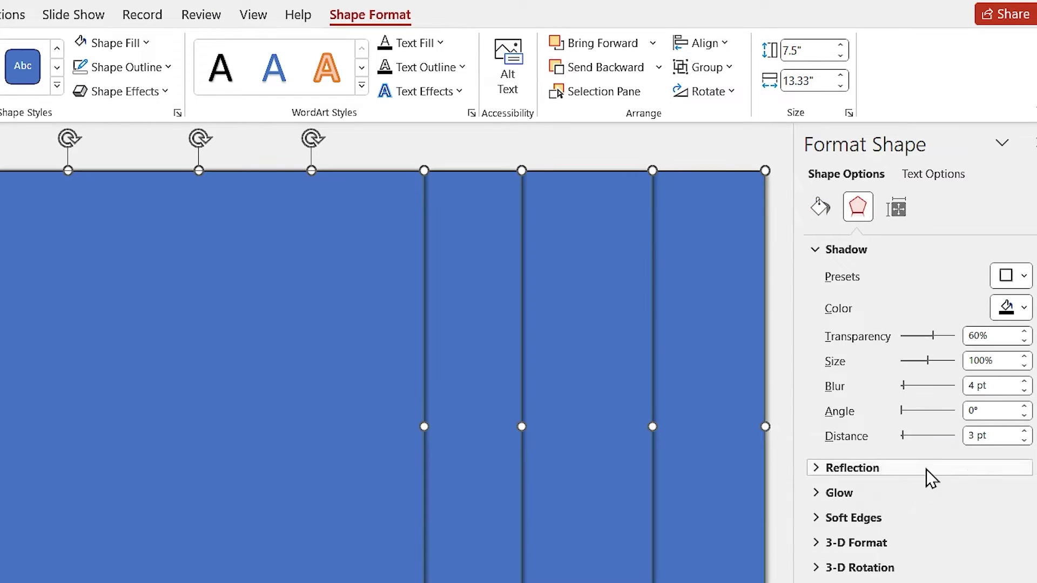
{"action": "left_click", "coordinate": [996, 387]}
{"action": "double_click", "coordinate": [996, 387]}
{"action": "type", "text": "25"}
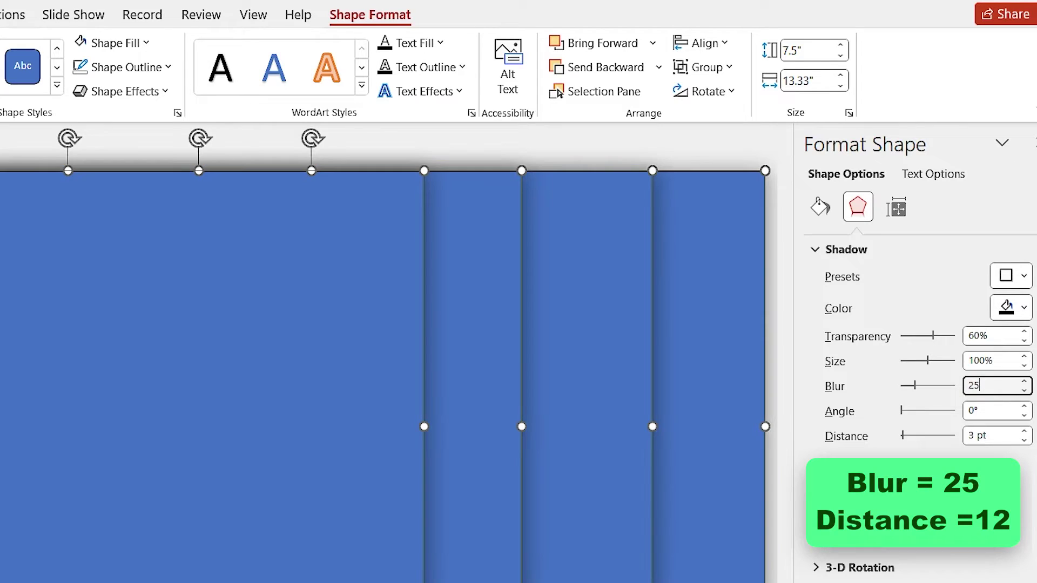
{"action": "double_click", "coordinate": [991, 435]}
{"action": "type", "text": "12"}
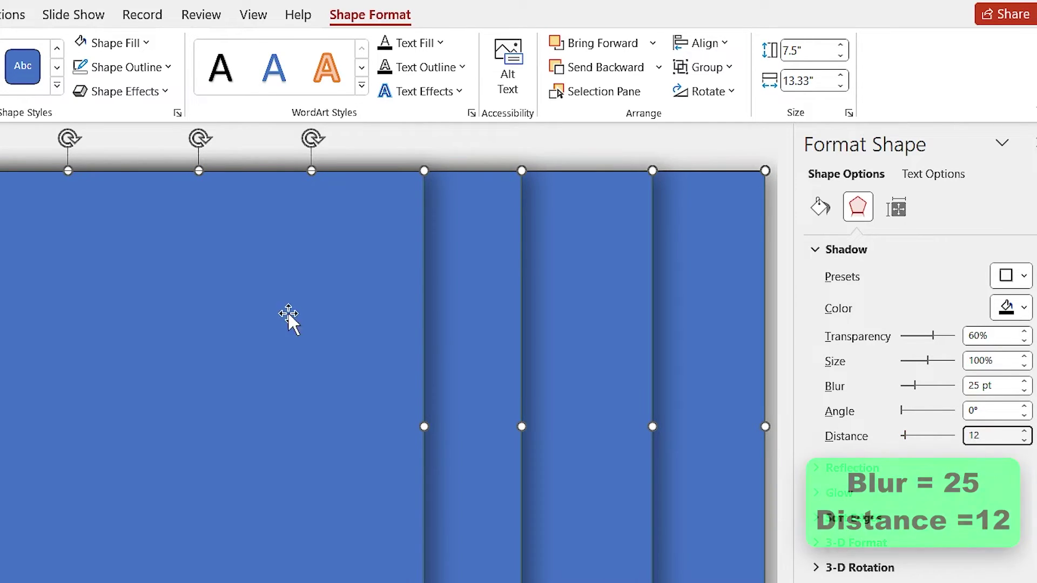
Shift the rectangles left and remove their outlines.
{"action": "left_click_drag", "start_coordinate": [288, 311], "coordinate": [186, 311]}
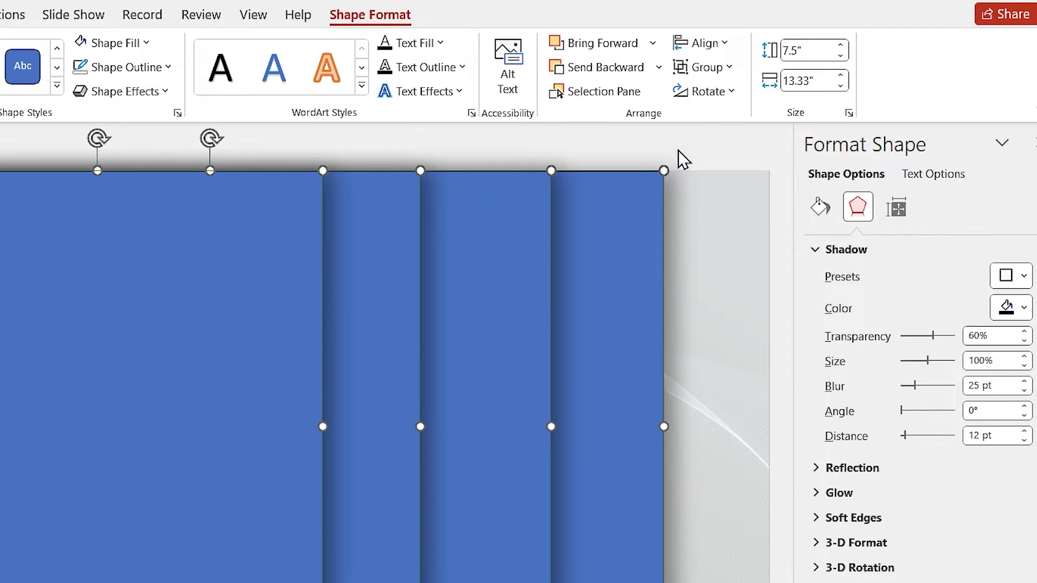
{"action": "left_click", "coordinate": [134, 66]}
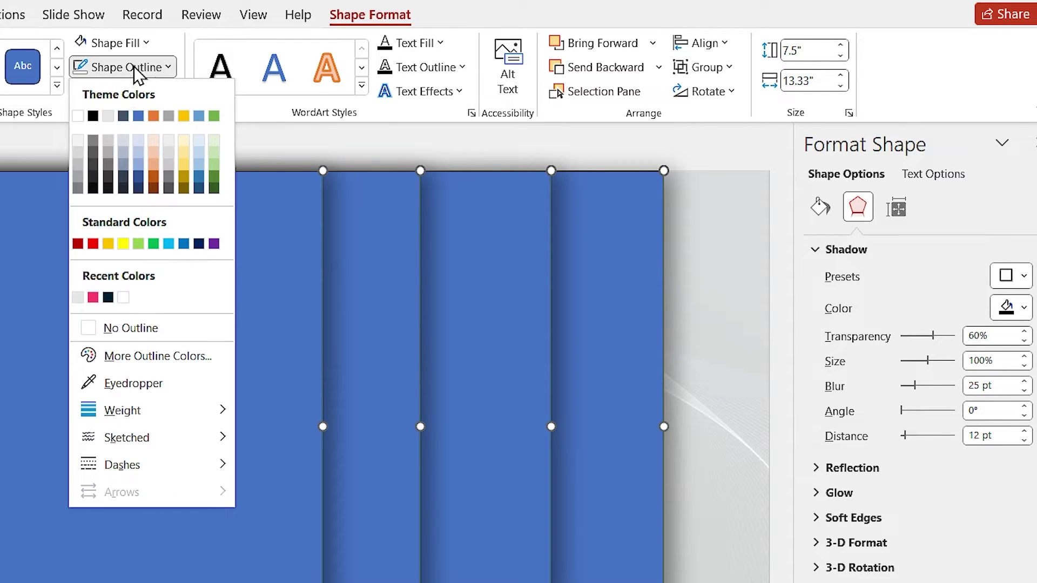
{"action": "left_click", "coordinate": [131, 327]}
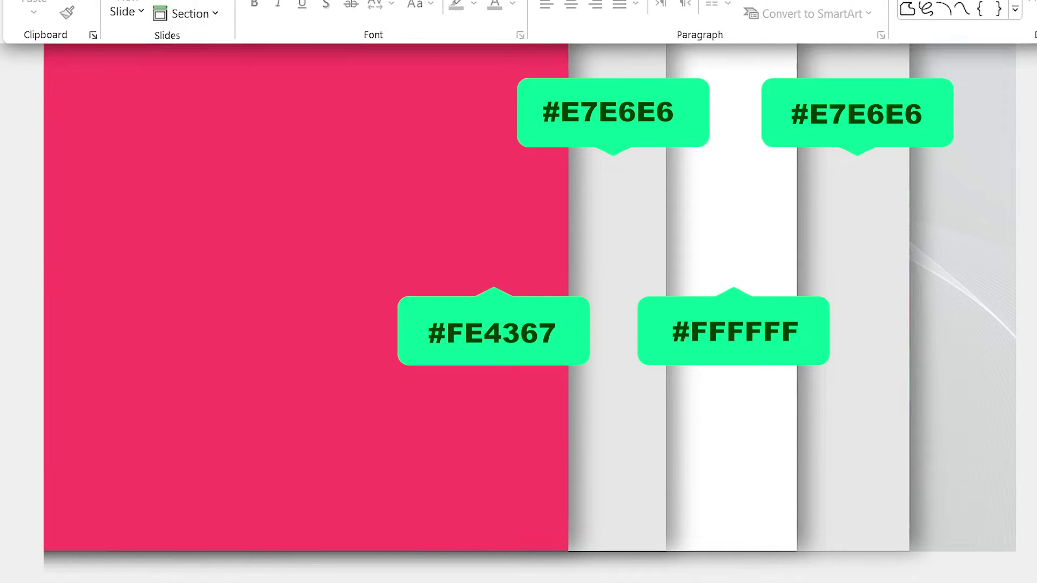
Draw a 0.7" × 1" rounded rectangle tab on the pink panel and adjust its outline.
{"action": "left_click", "coordinate": [128, 18]}
{"action": "left_click", "coordinate": [311, 81]}
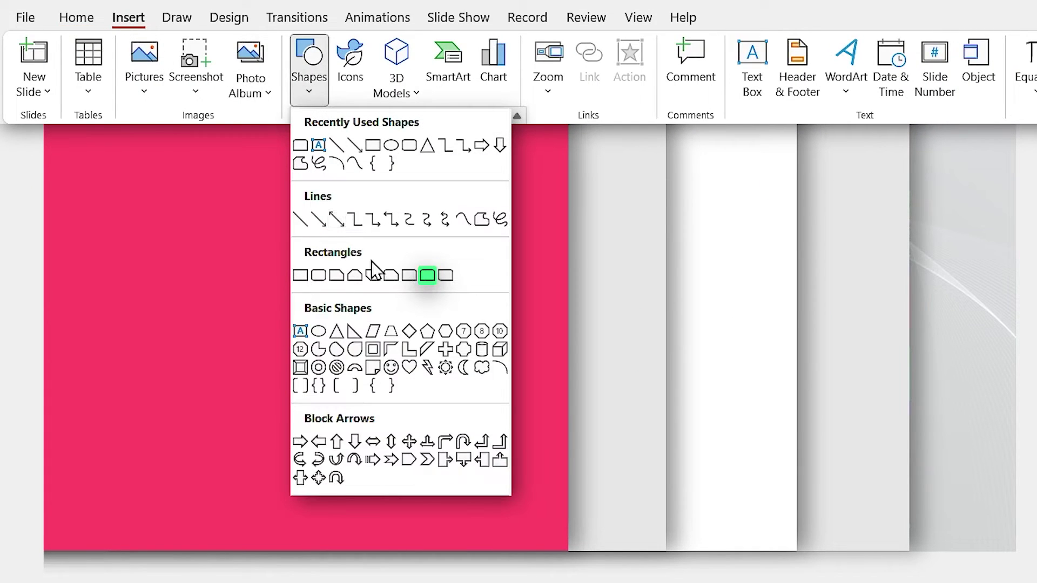
{"action": "left_click", "coordinate": [427, 276]}
{"action": "left_click_drag", "start_coordinate": [312, 141], "coordinate": [378, 186]}
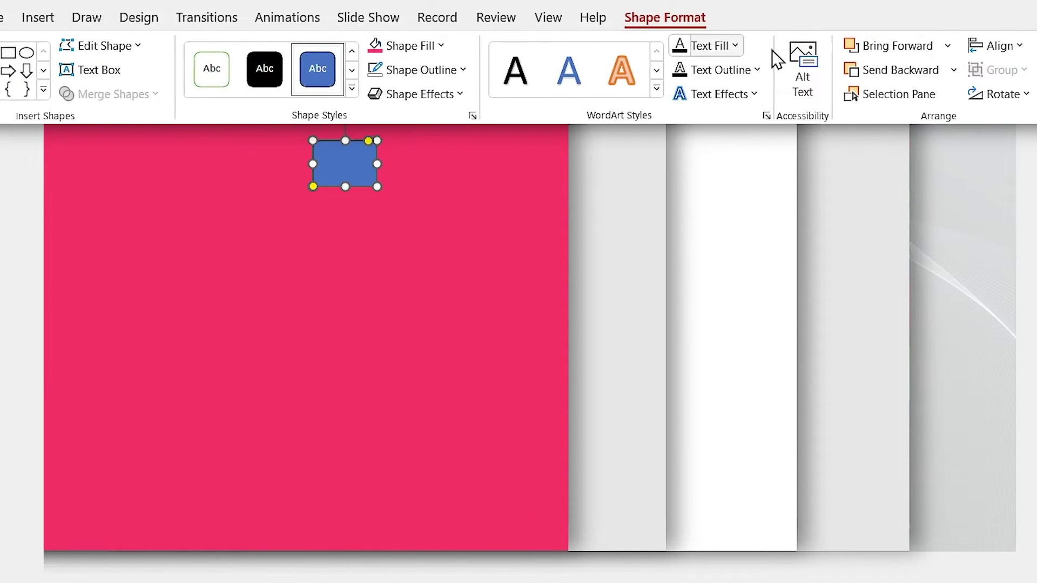
{"action": "left_click", "coordinate": [948, 53]}
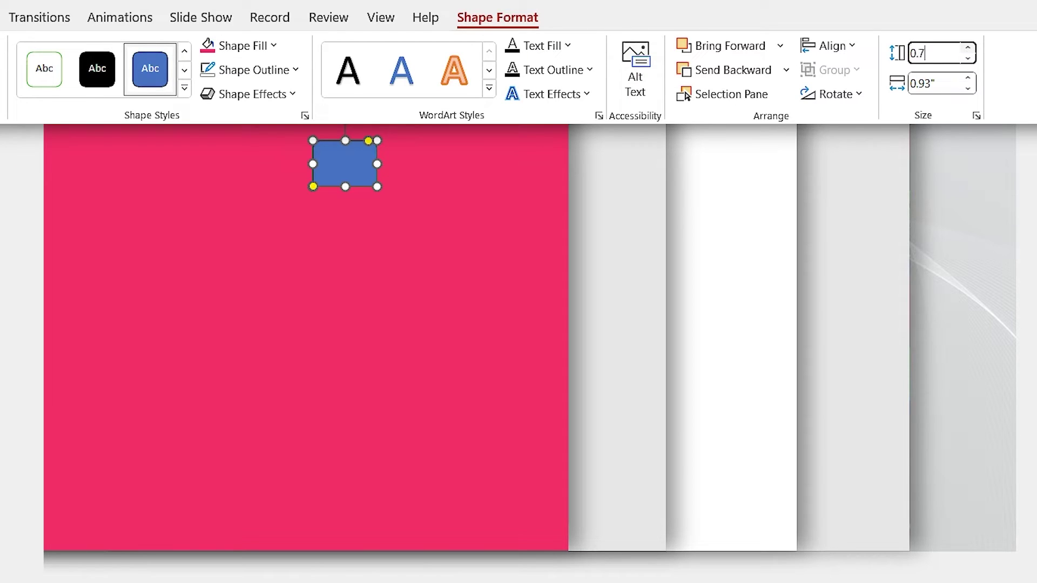
{"action": "left_click", "coordinate": [947, 82]}
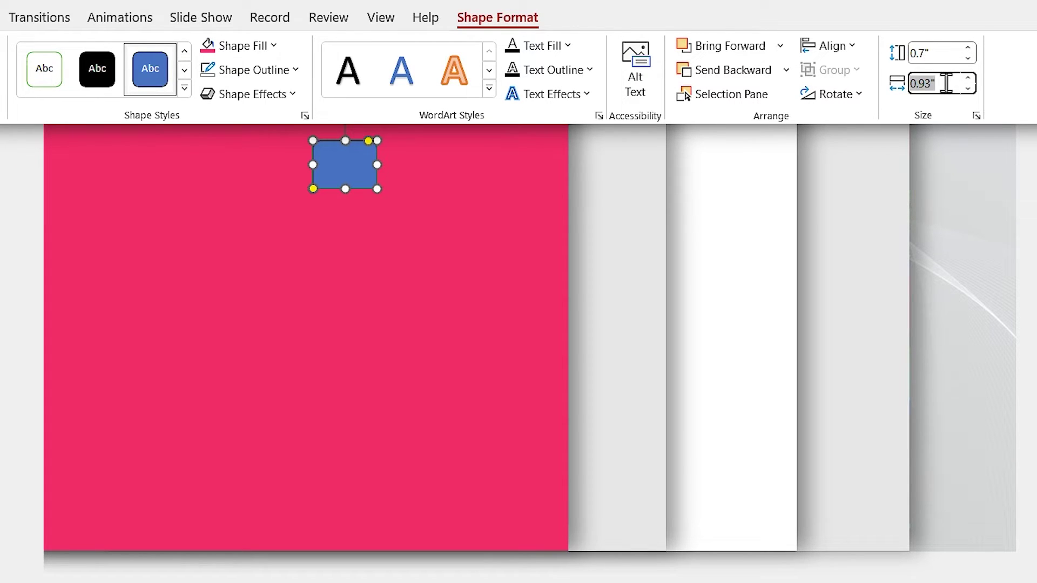
{"action": "key", "text": "Return"}
{"action": "left_click", "coordinate": [274, 76]}
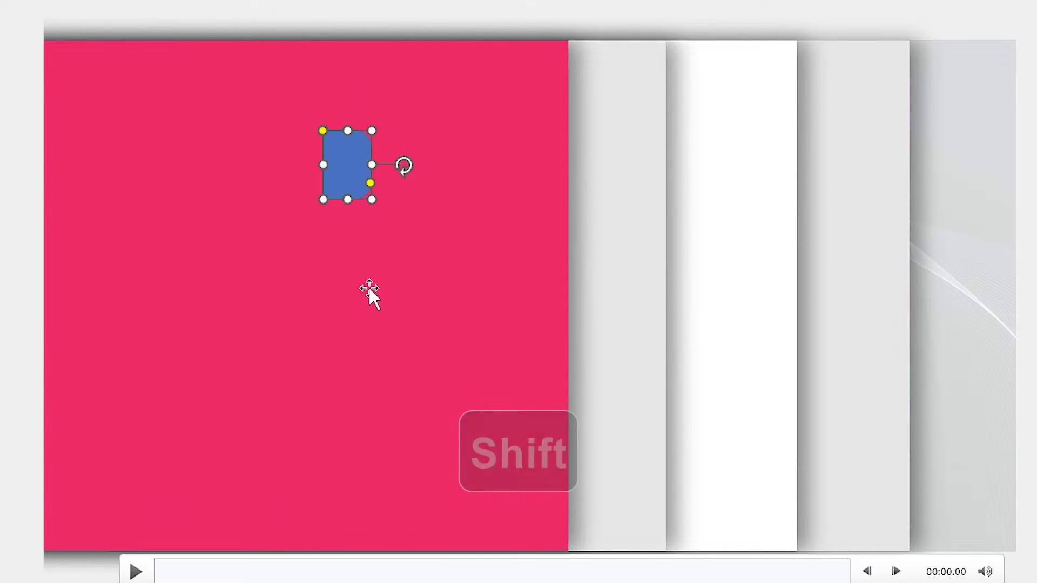
Select the four blue tab shapes and distribute them vertically.
{"action": "left_click", "coordinate": [361, 251]}
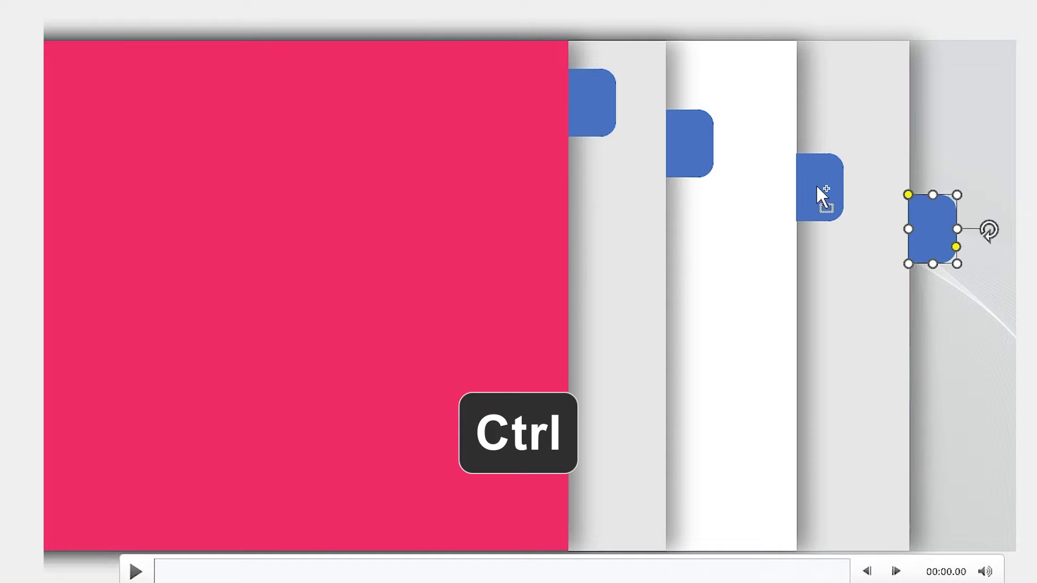
{"action": "left_click", "coordinate": [816, 184], "text": "ctrl"}
{"action": "left_click", "coordinate": [686, 148], "text": "ctrl"}
{"action": "left_click", "coordinate": [582, 102], "text": "ctrl"}
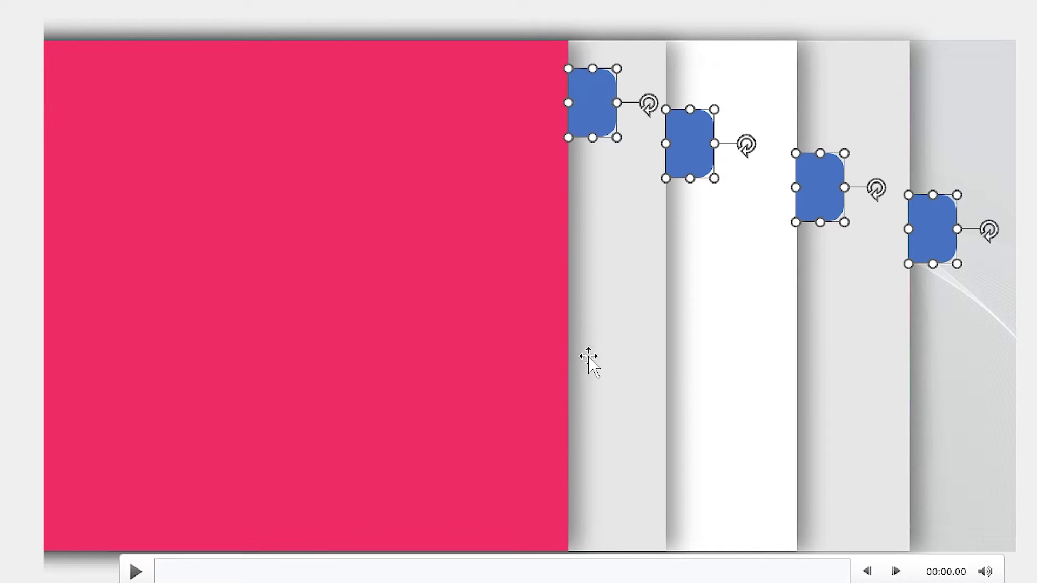
{"action": "left_click", "coordinate": [498, 16]}
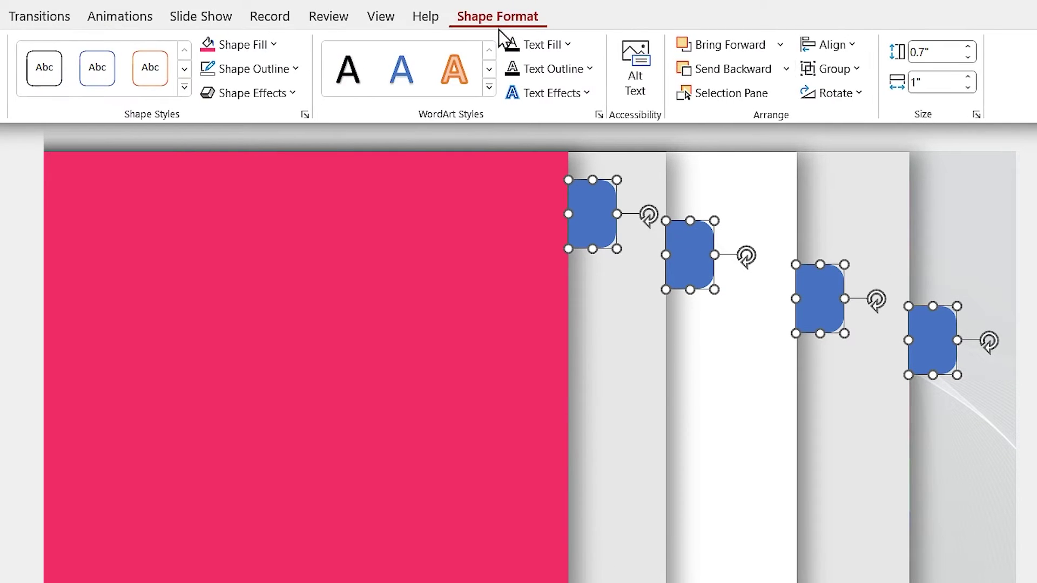
{"action": "left_click", "coordinate": [836, 46]}
{"action": "left_click", "coordinate": [902, 267]}
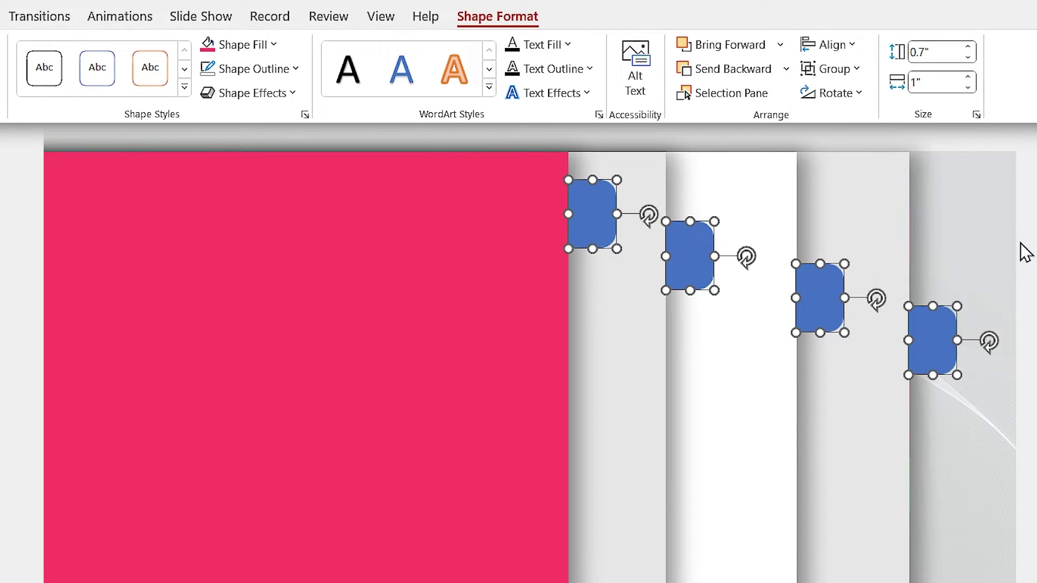
Union the first blue tab with the pink panel using Merge Shapes.
{"action": "left_click", "coordinate": [1024, 251]}
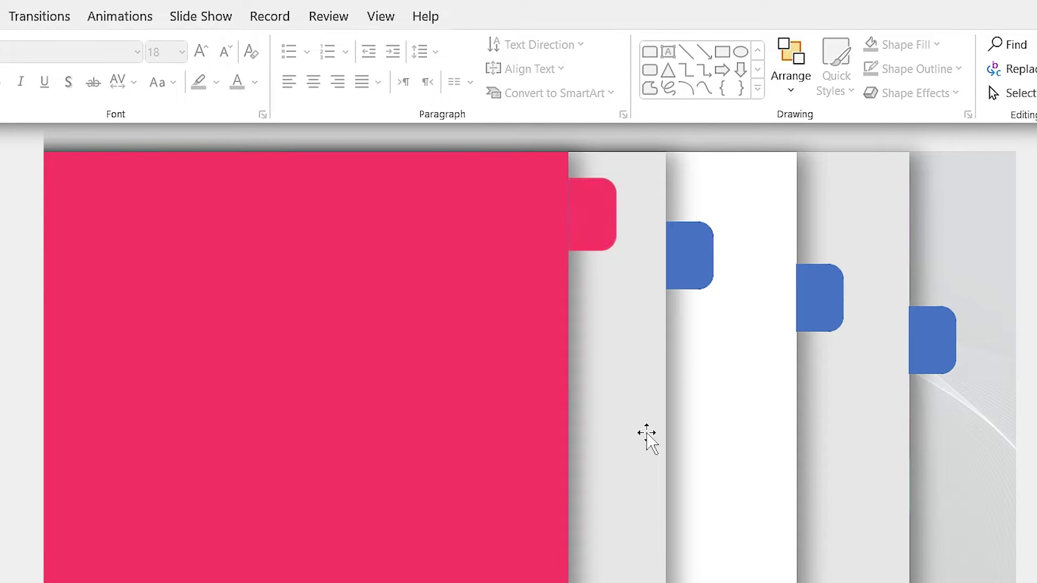
{"action": "left_click", "coordinate": [519, 381]}
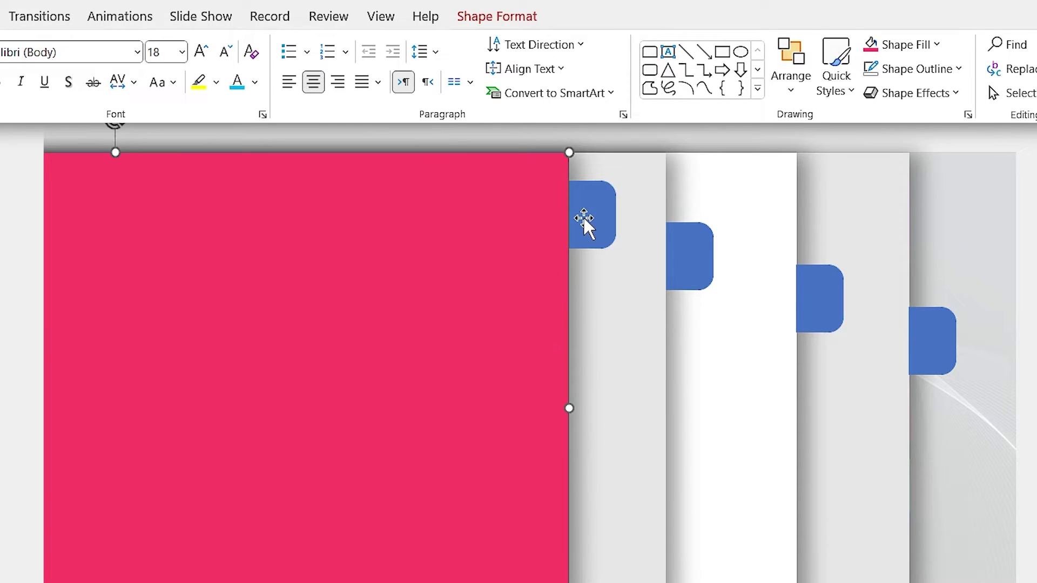
{"action": "left_click", "coordinate": [596, 224], "text": "shift"}
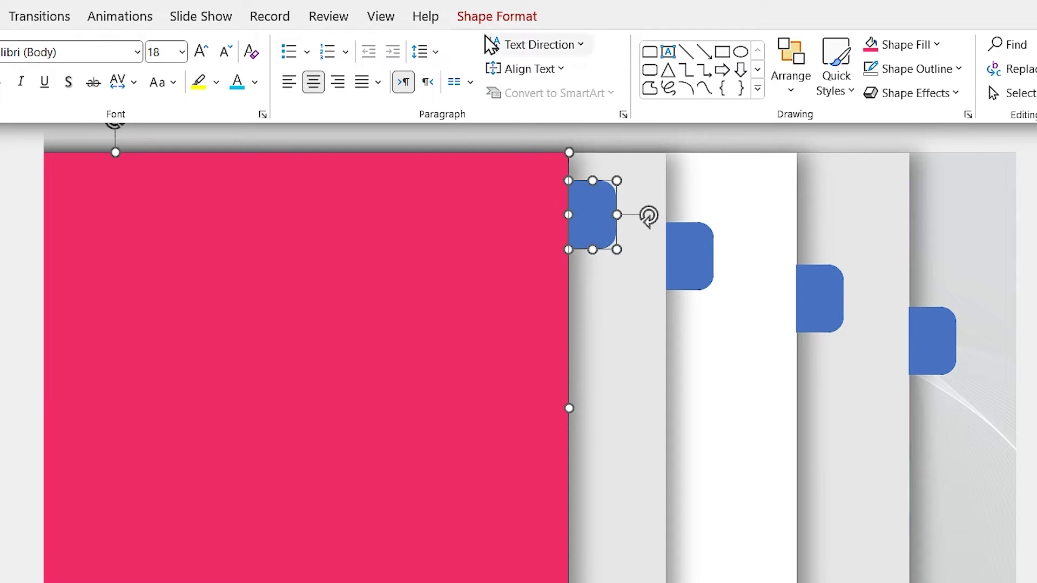
{"action": "left_click", "coordinate": [498, 18]}
{"action": "left_click", "coordinate": [214, 94]}
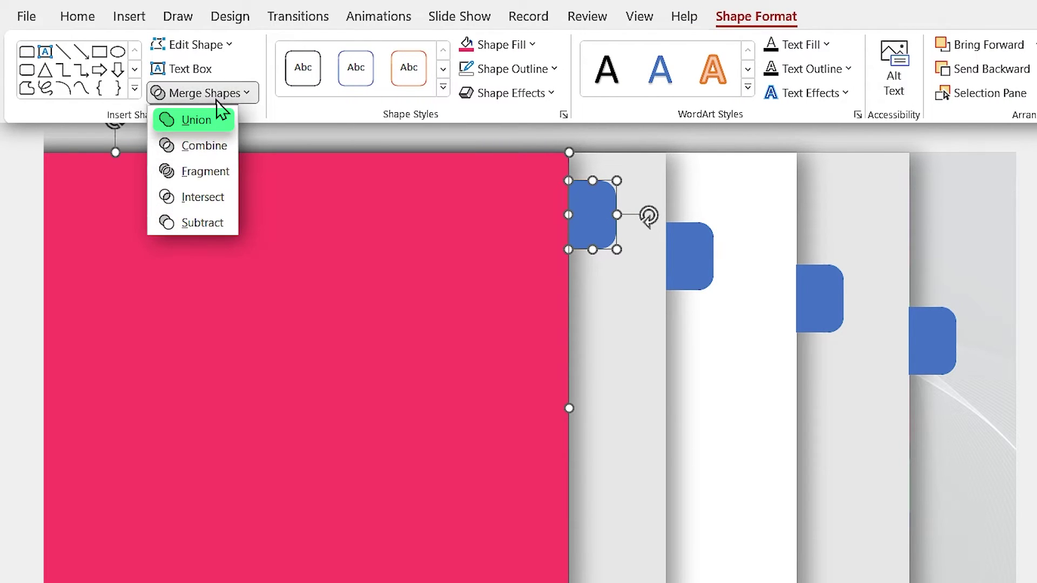
{"action": "left_click", "coordinate": [205, 122]}
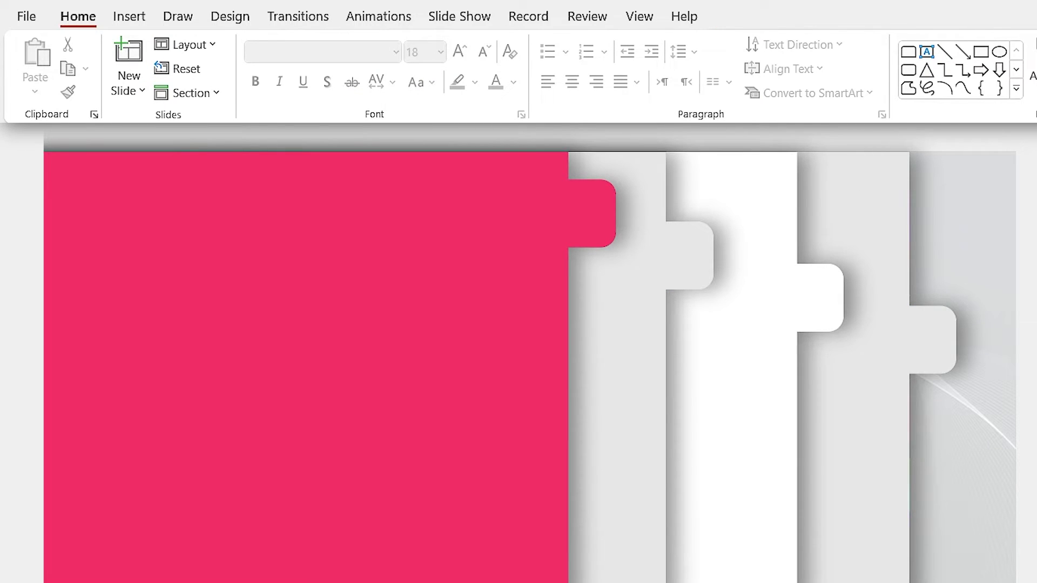
{"action": "left_click", "coordinate": [128, 16]}
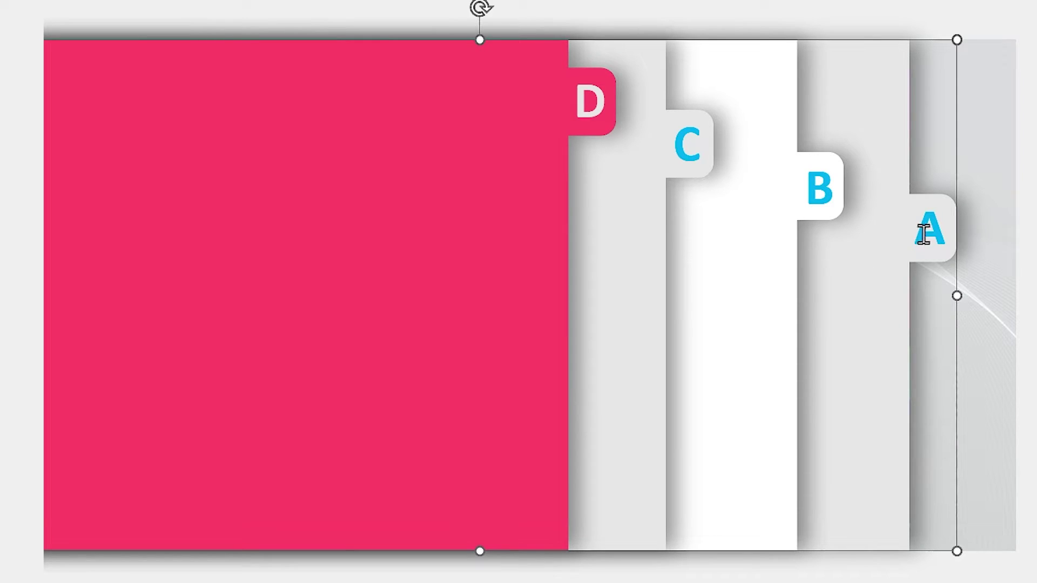
Group the A letter with its grey panel using Ctrl+G.
{"action": "left_click", "coordinate": [923, 233]}
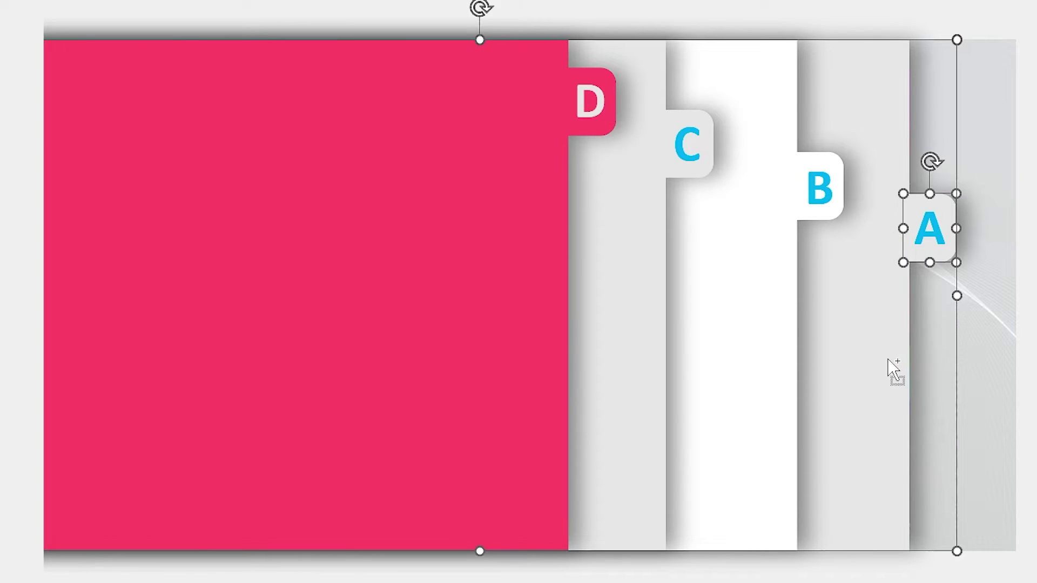
{"action": "key", "text": "ctrl+g"}
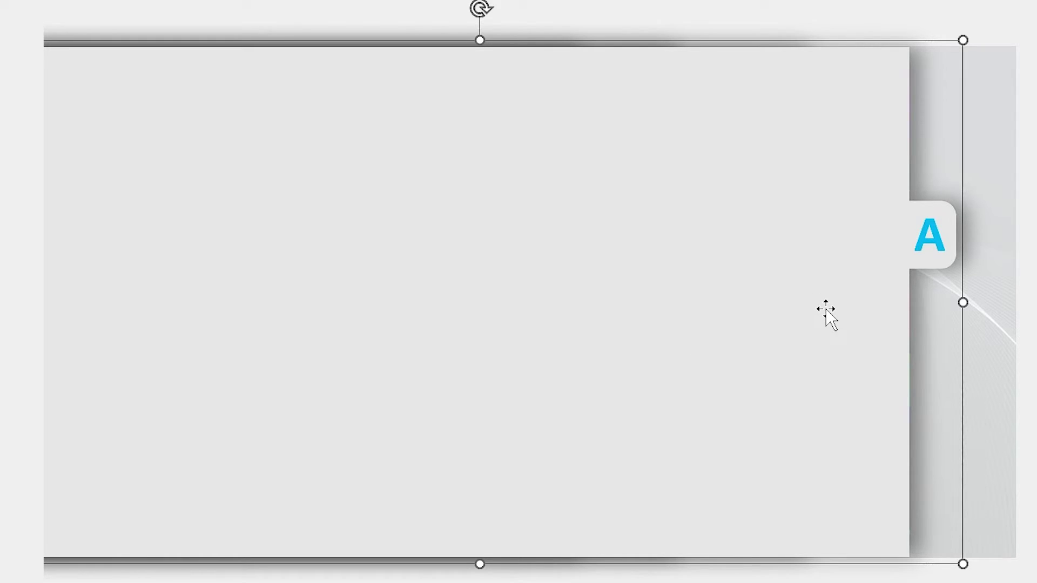
In the Selection Pane, rename the A group 'A empty' and move it down the layer order.
{"action": "left_click", "coordinate": [828, 93]}
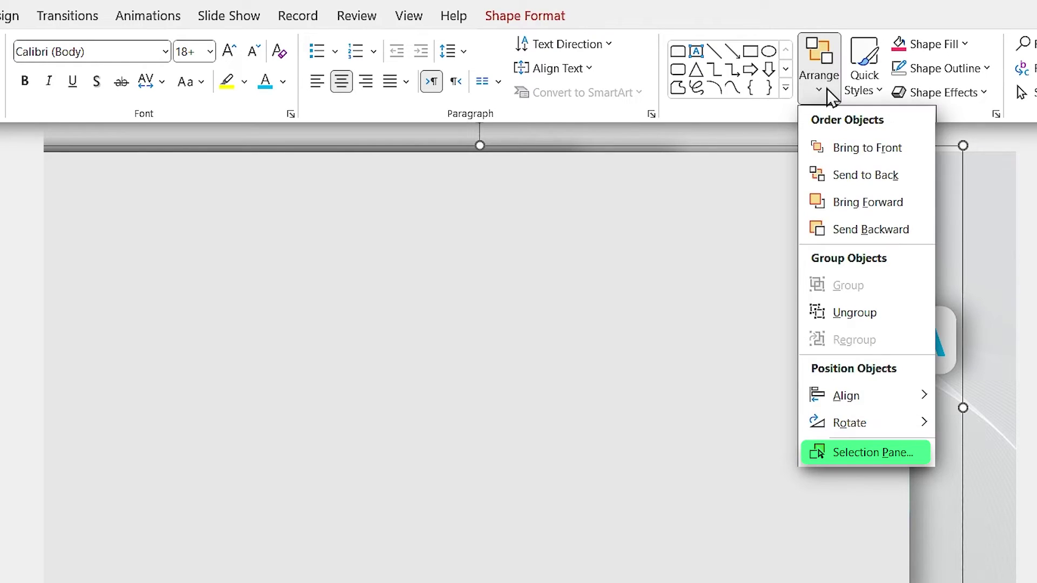
{"action": "left_click", "coordinate": [882, 454]}
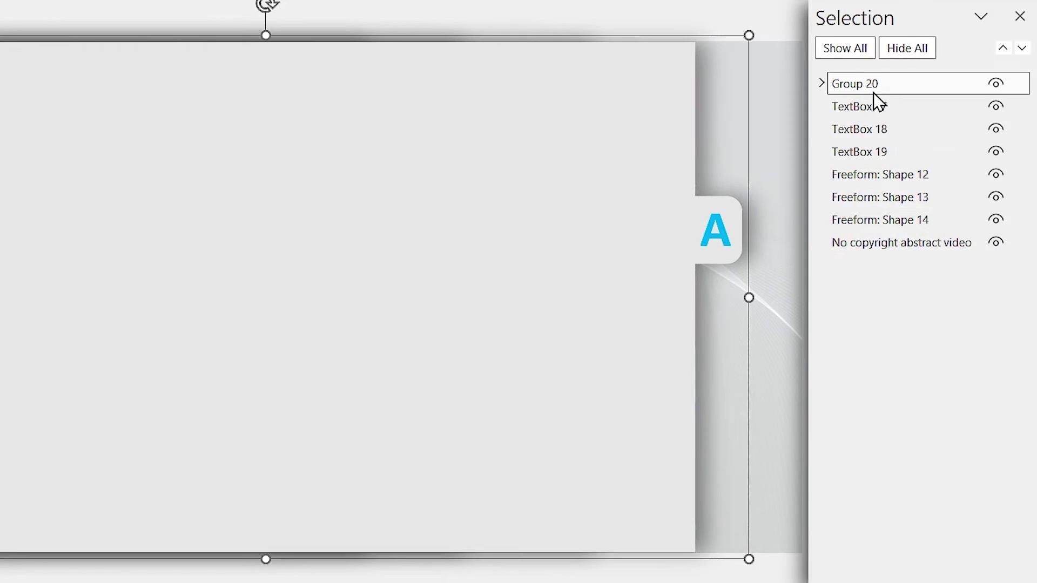
{"action": "double_click", "coordinate": [889, 84]}
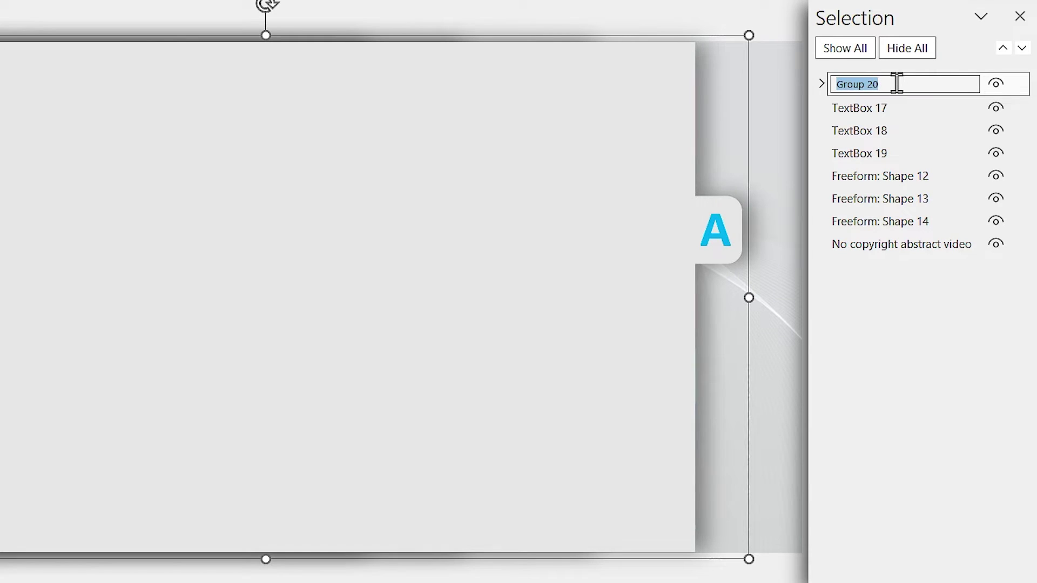
{"action": "type", "text": "A empty"}
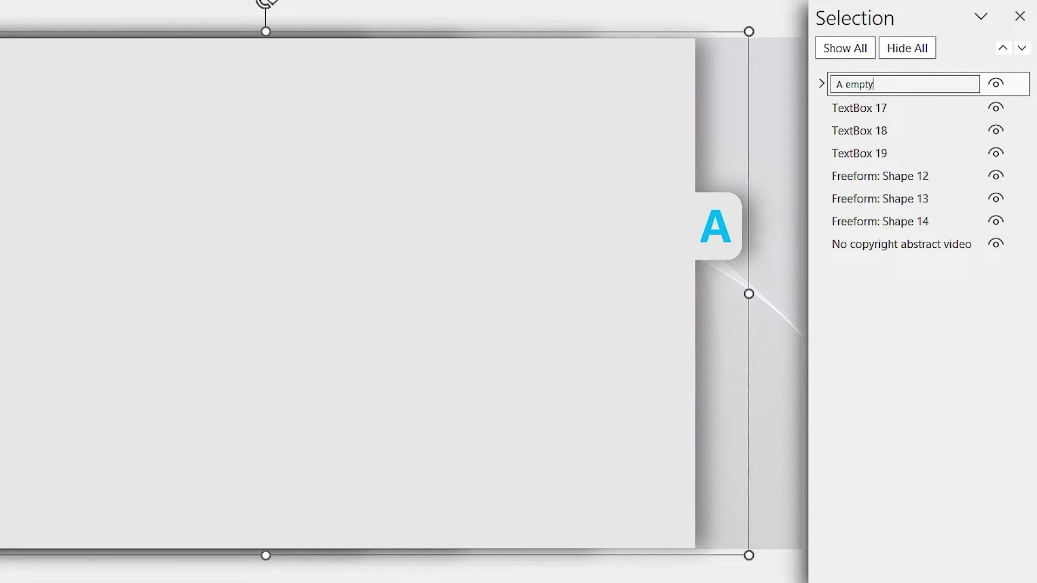
{"action": "key", "text": "Return"}
{"action": "left_click_drag", "start_coordinate": [909, 88], "coordinate": [928, 233]}
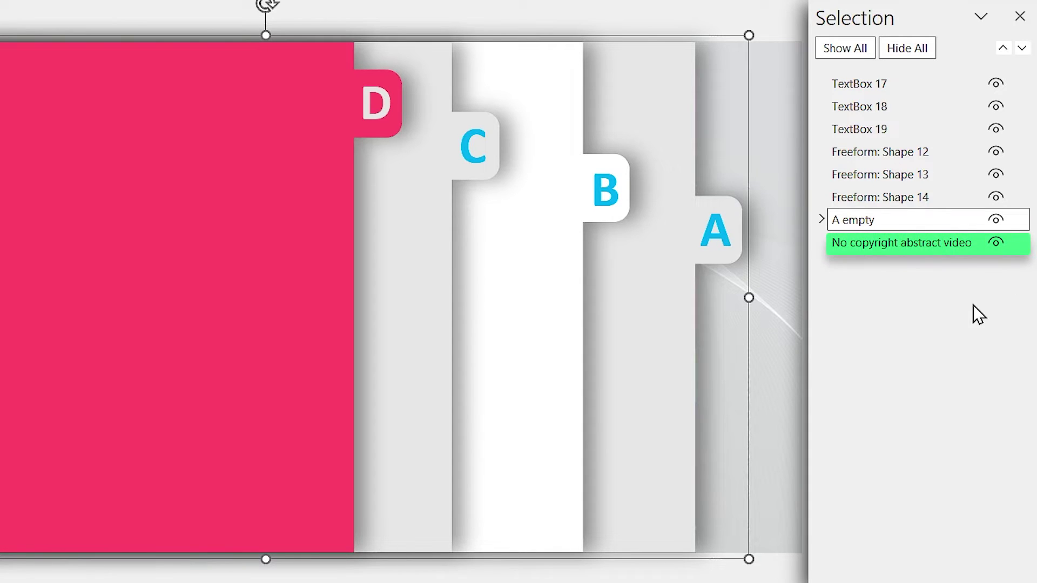
Group the B letter with its panel, name it 'B empty', and move it beneath C and D.
{"action": "left_click", "coordinate": [535, 292]}
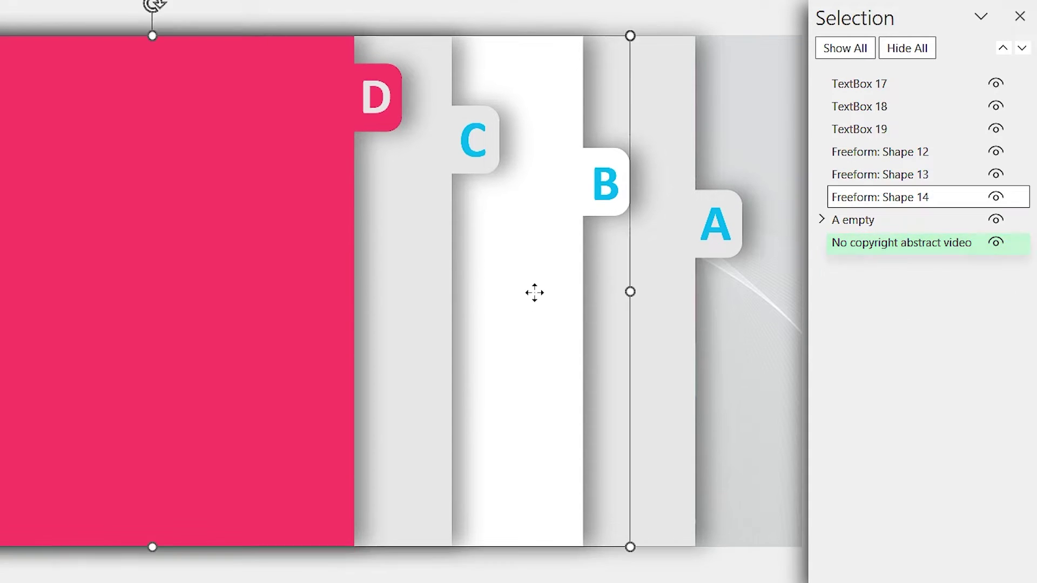
{"action": "left_click", "coordinate": [605, 184], "text": "shift"}
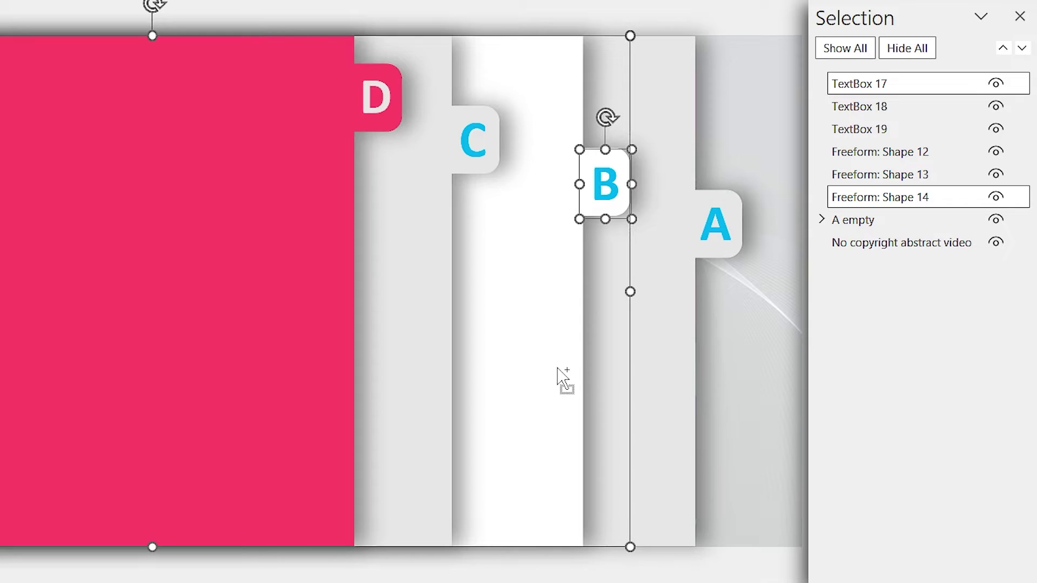
{"action": "key", "text": "ctrl+g"}
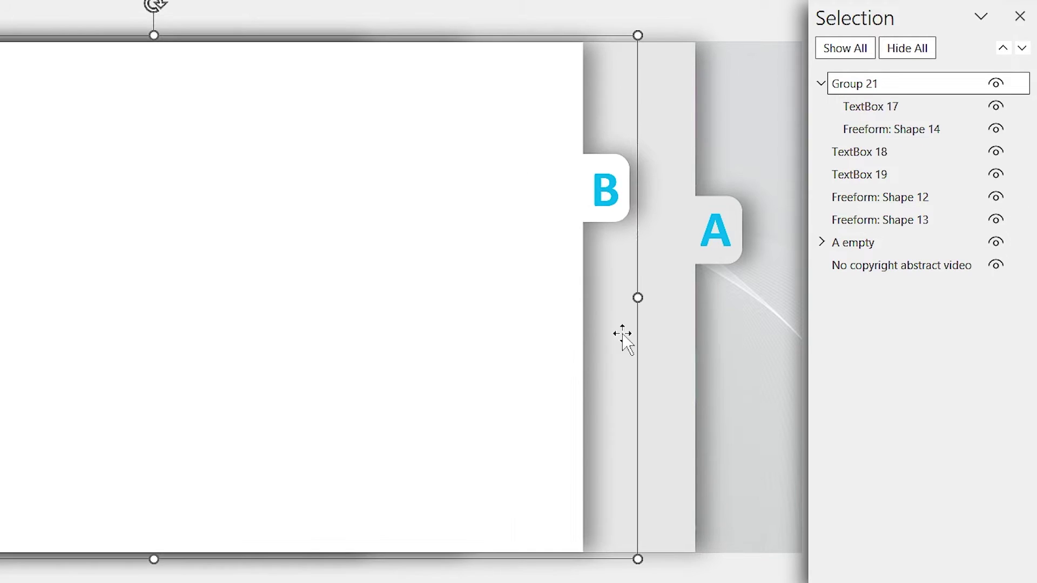
{"action": "double_click", "coordinate": [864, 87]}
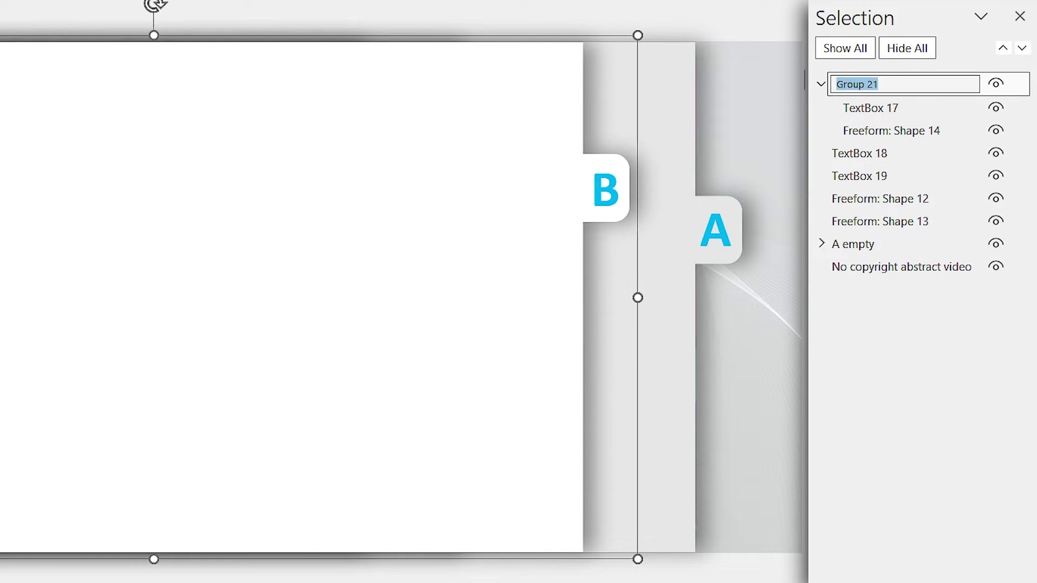
{"action": "type", "text": "B empty"}
{"action": "left_click", "coordinate": [822, 85]}
{"action": "left_click_drag", "start_coordinate": [858, 89], "coordinate": [876, 190]}
Group the C letter with its panel, name it 'C empty', and move it beneath Freeform: Shape 12.
{"action": "left_click", "coordinate": [473, 151]}
{"action": "key", "text": "ctrl+g"}
{"action": "double_click", "coordinate": [867, 85]}
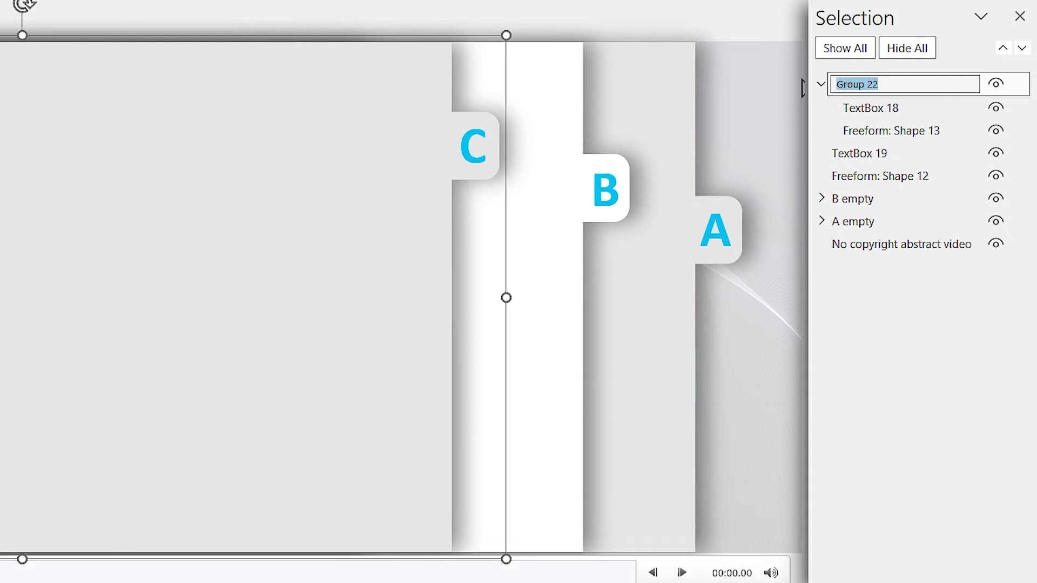
{"action": "type", "text": "C empty"}
{"action": "key", "text": "Return"}
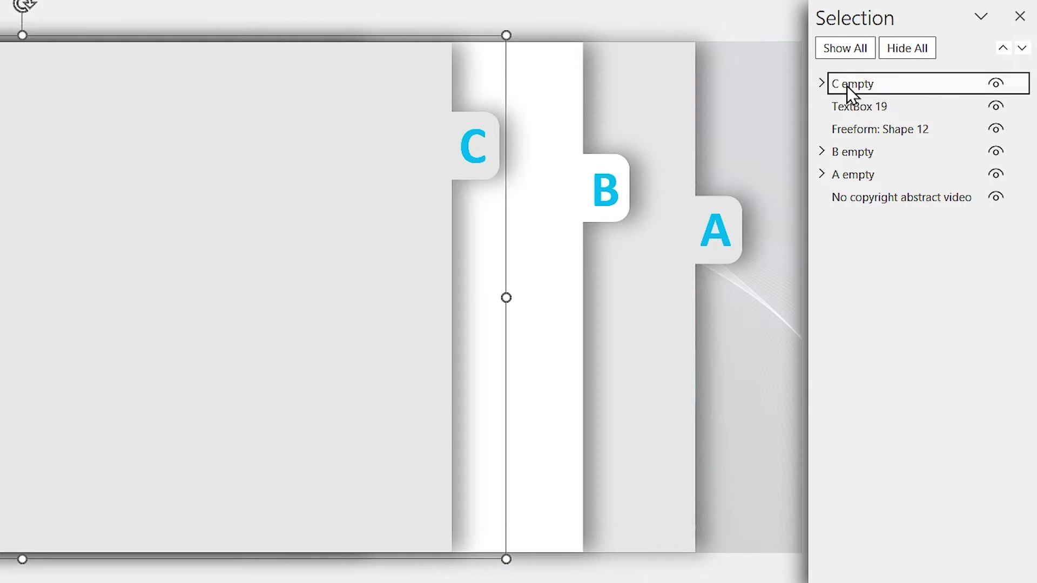
{"action": "left_click_drag", "start_coordinate": [846, 86], "coordinate": [854, 142]}
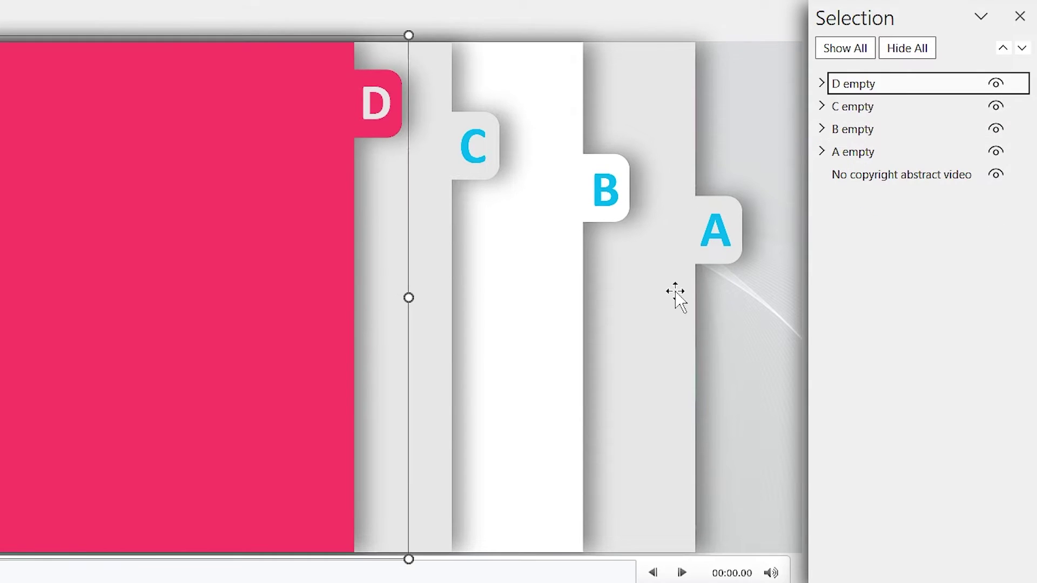
Distribute the four lettered panels D, C, B and A evenly horizontally.
{"action": "key", "text": "alt+F10"}
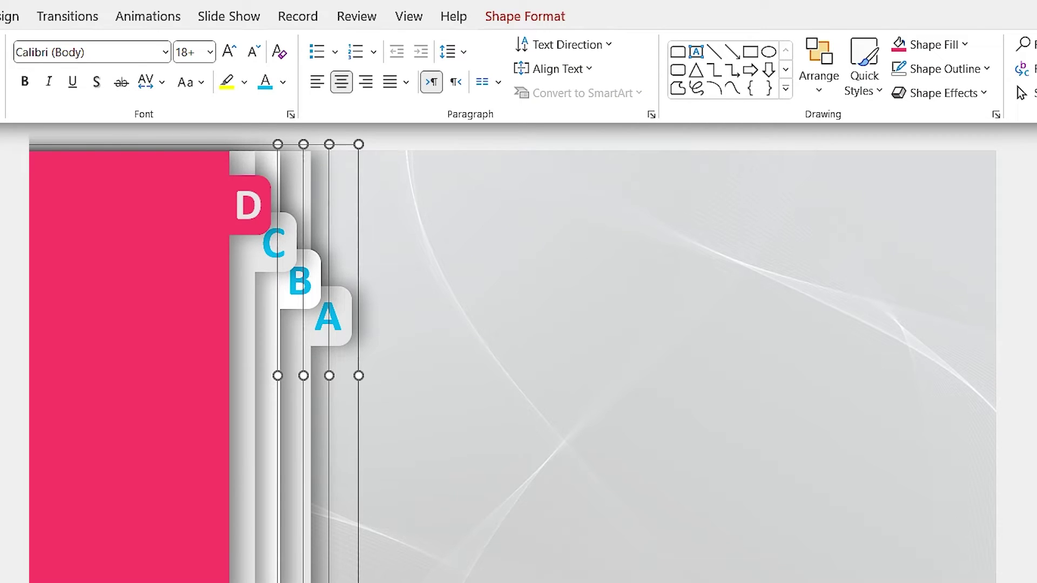
{"action": "left_click", "coordinate": [542, 19]}
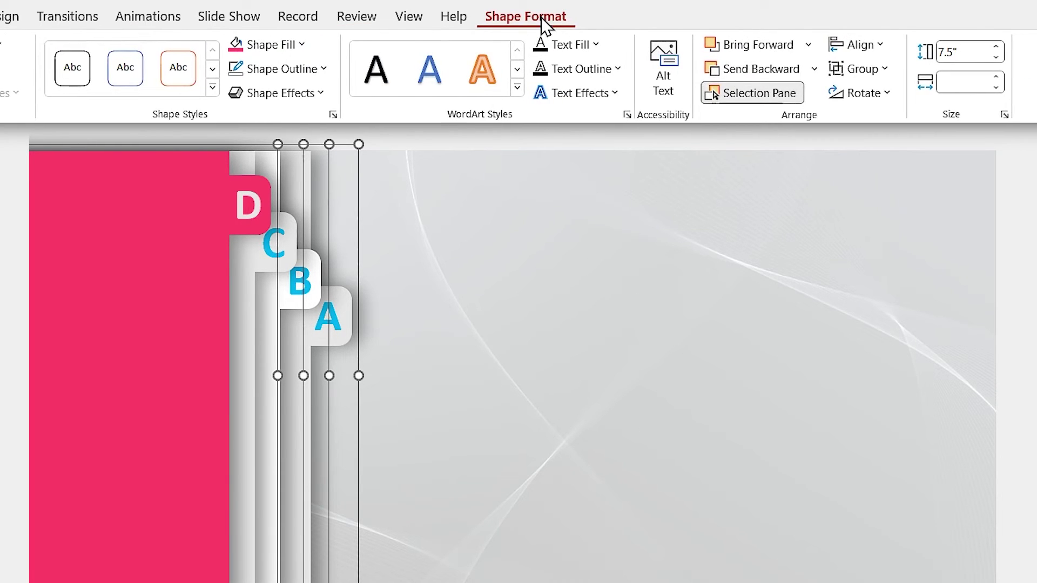
{"action": "left_click", "coordinate": [877, 49]}
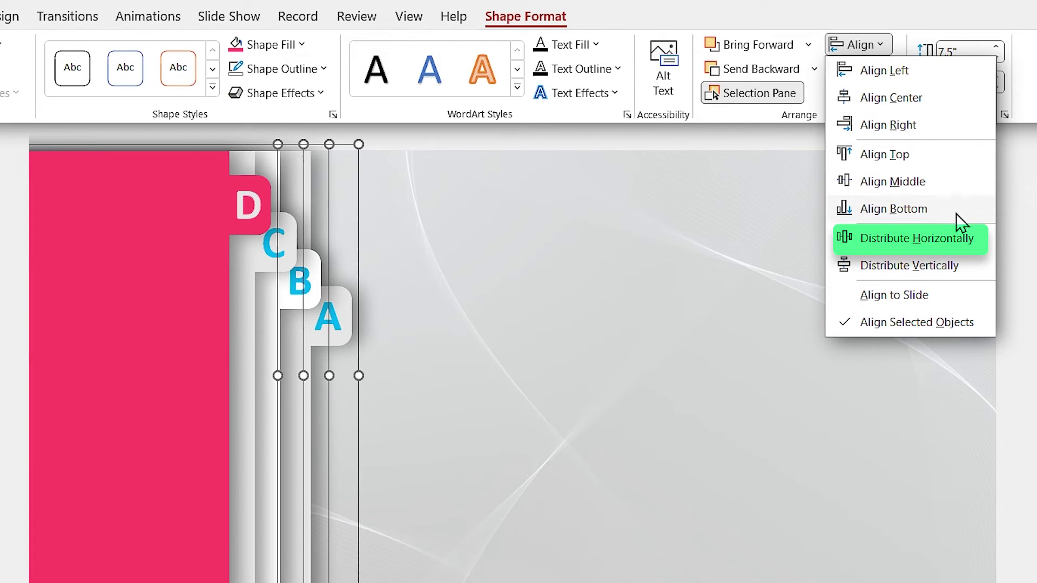
{"action": "left_click", "coordinate": [928, 245]}
{"action": "key", "text": "Escape"}
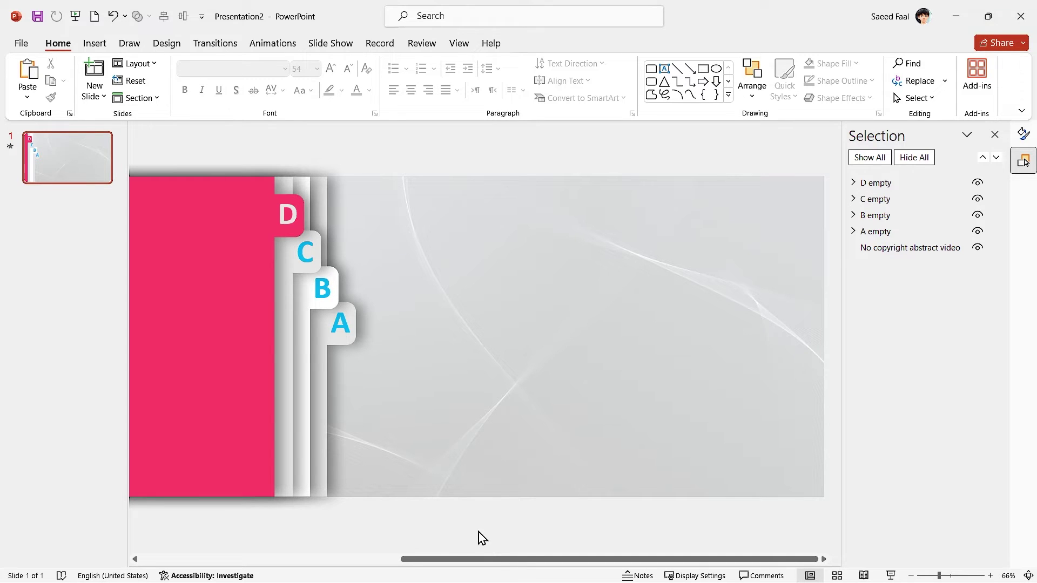
Slide panel A out to the right edge of the slide.
{"action": "left_click", "coordinate": [326, 378]}
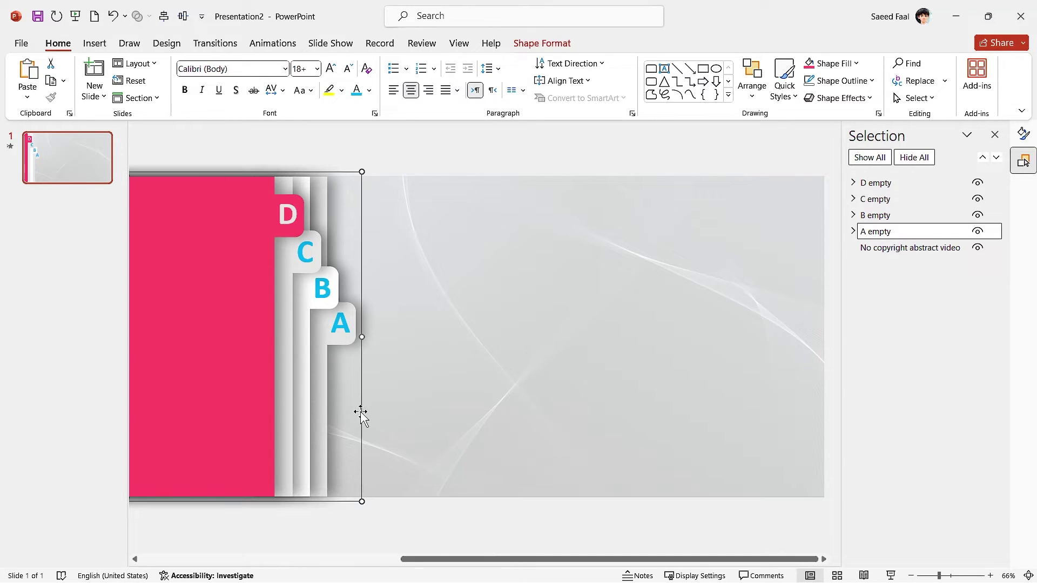
{"action": "left_click_drag", "start_coordinate": [358, 412], "coordinate": [809, 409]}
{"action": "left_click", "coordinate": [527, 538]}
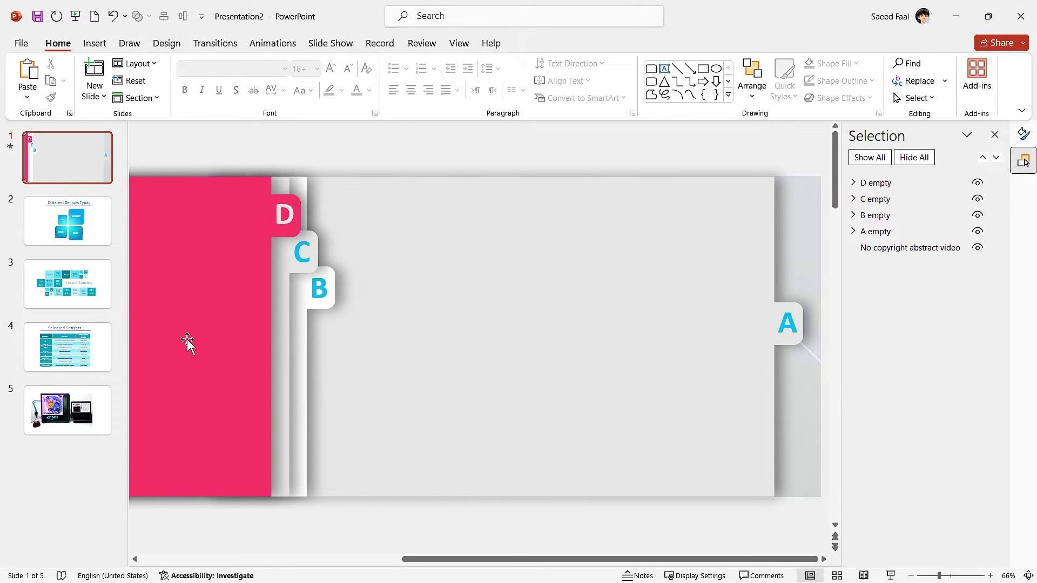
Group the Different Sensors Types content on slide 2, cut it, and paste it onto slide 1.
{"action": "left_click", "coordinate": [97, 241]}
{"action": "left_click", "coordinate": [100, 289]}
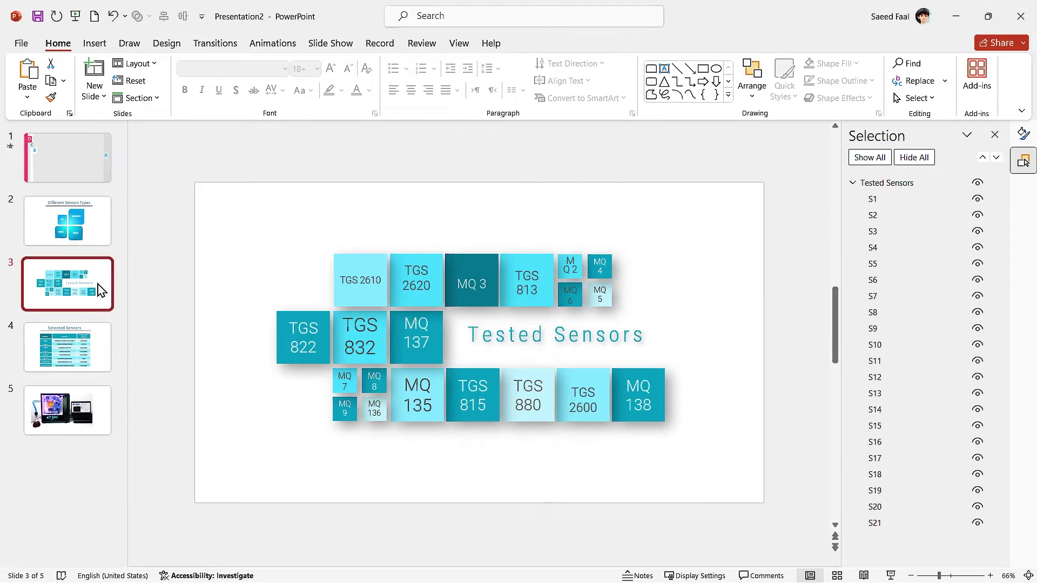
{"action": "left_click", "coordinate": [89, 348]}
{"action": "left_click", "coordinate": [93, 226]}
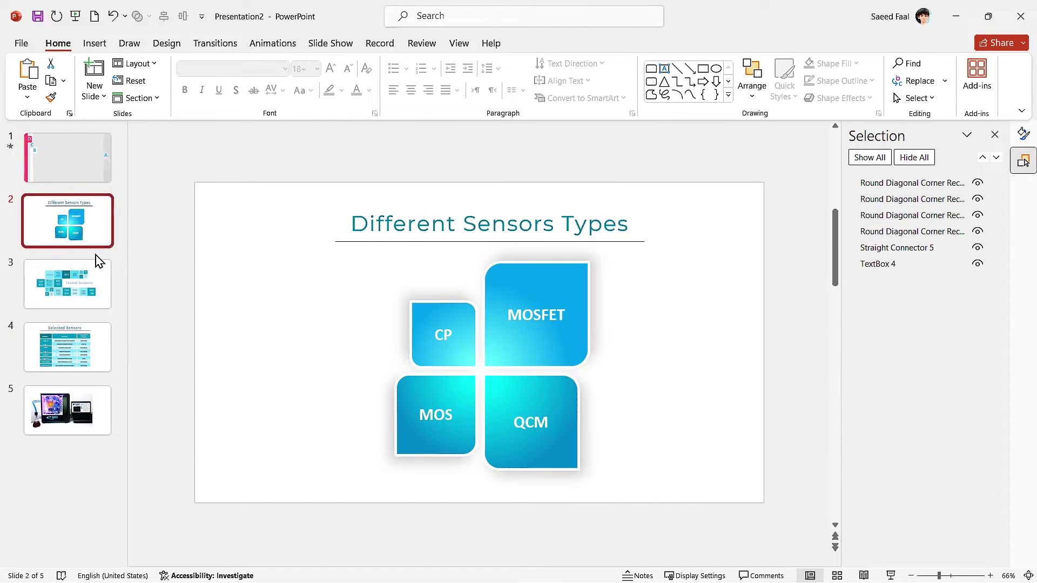
{"action": "left_click", "coordinate": [412, 316]}
{"action": "left_click", "coordinate": [325, 250]}
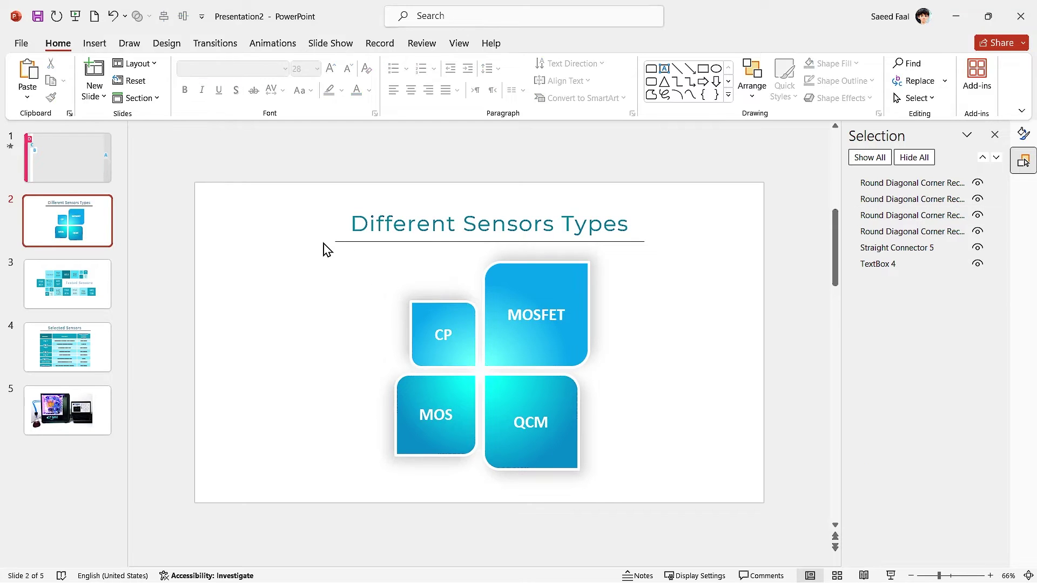
{"action": "key", "text": "ctrl+a"}
{"action": "key", "text": "ctrl+g"}
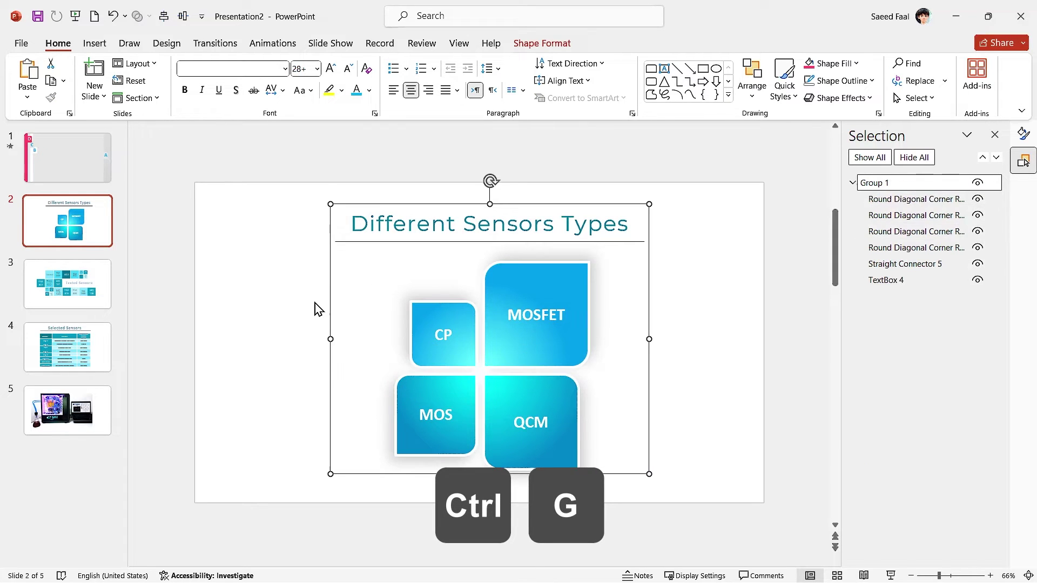
{"action": "key", "text": "ctrl+x"}
{"action": "left_click", "coordinate": [72, 173]}
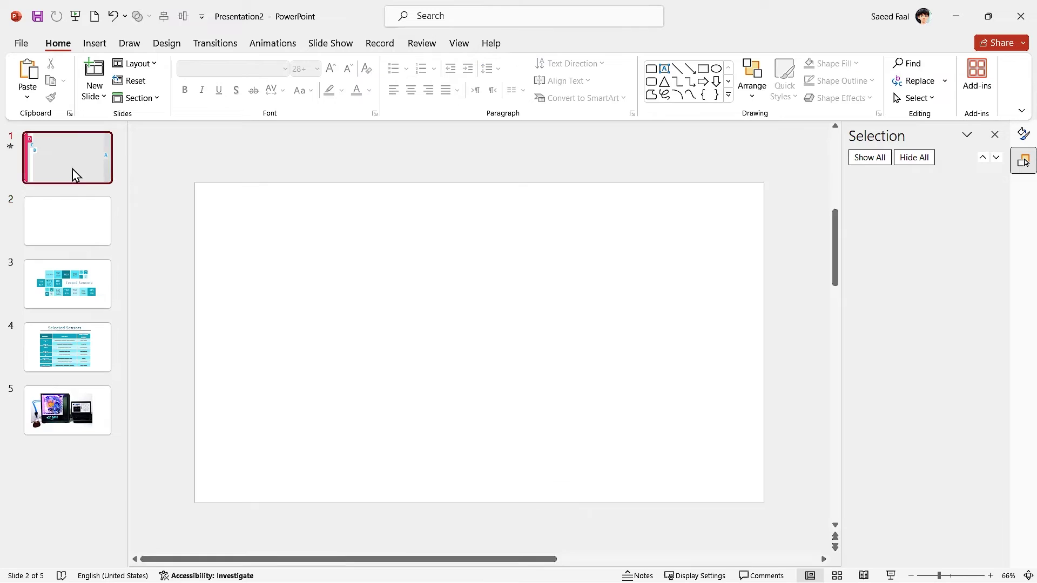
{"action": "key", "text": "ctrl+v"}
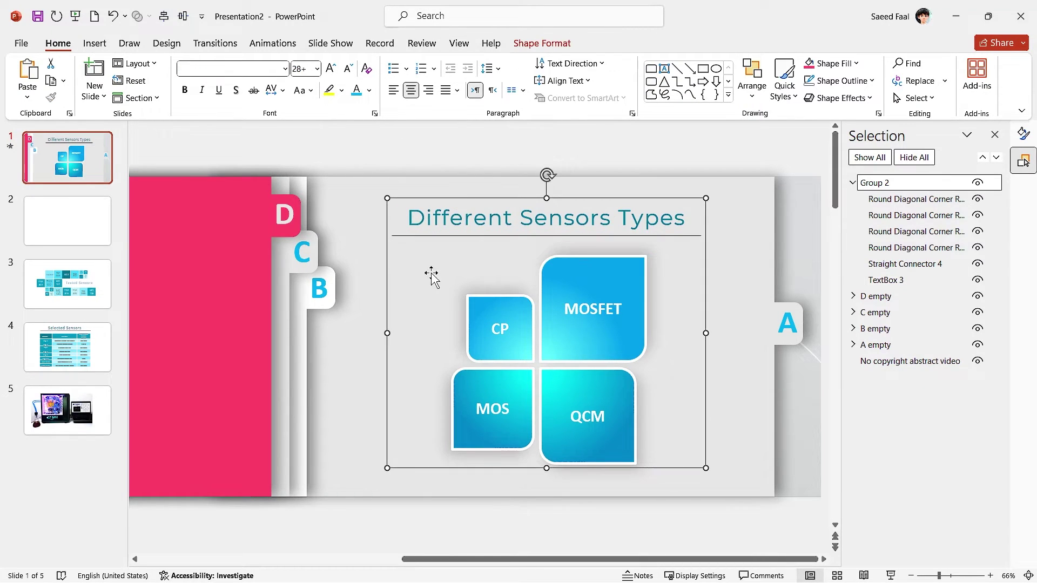
Group the sensor content with panel A as 'A', layer it below B empty, and slide B right.
{"action": "left_click", "coordinate": [736, 240], "text": "ctrl"}
{"action": "key", "text": "ctrl+g"}
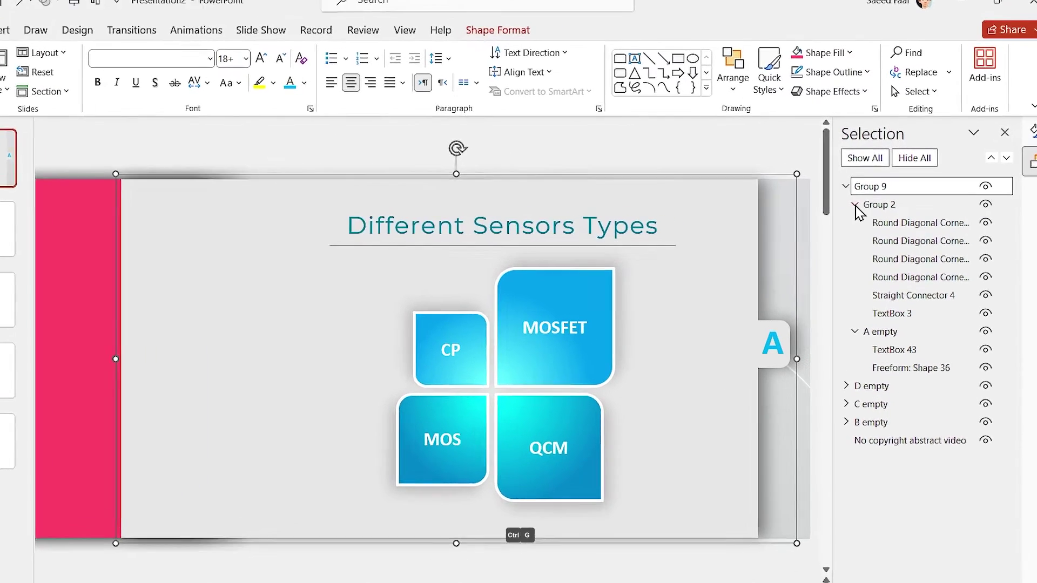
{"action": "left_click", "coordinate": [860, 199]}
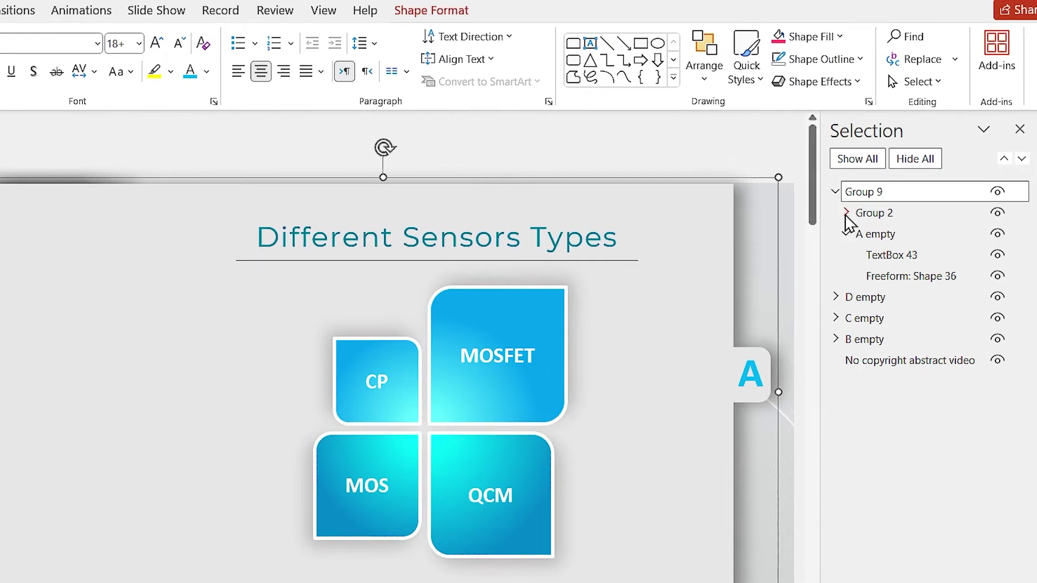
{"action": "left_click", "coordinate": [864, 193]}
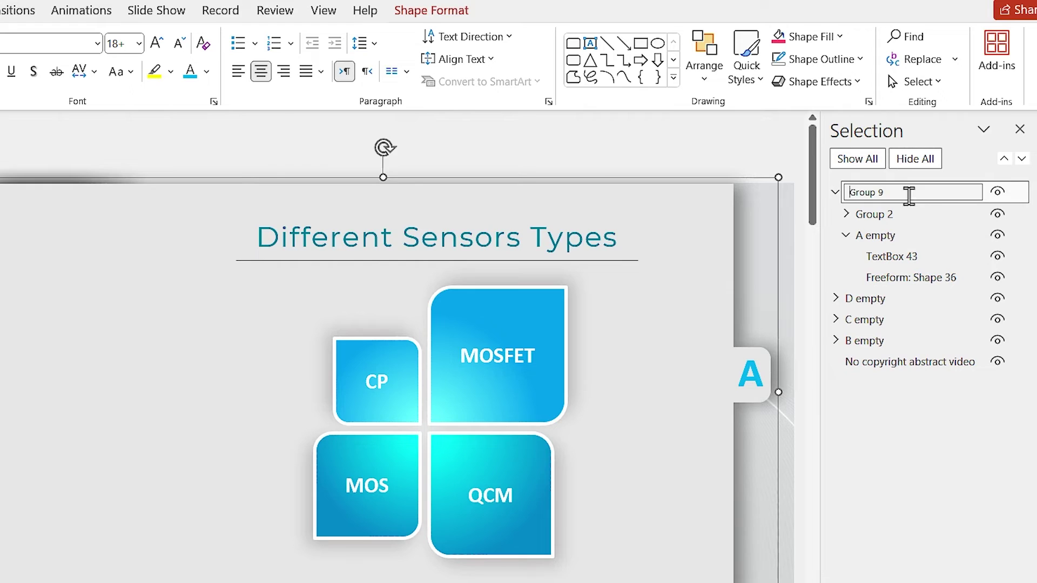
{"action": "key", "text": "ctrl+a"}
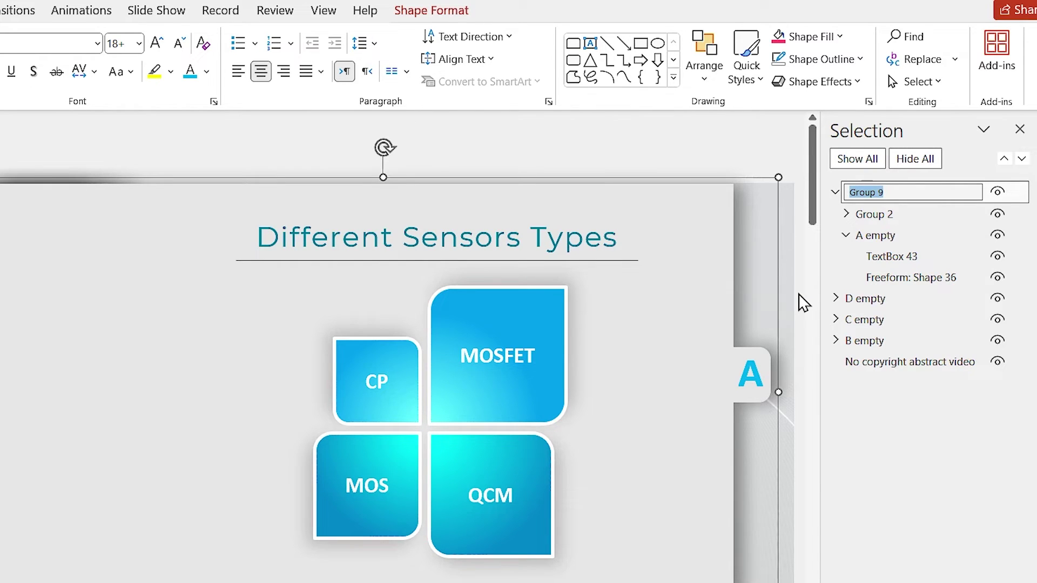
{"action": "type", "text": "A"}
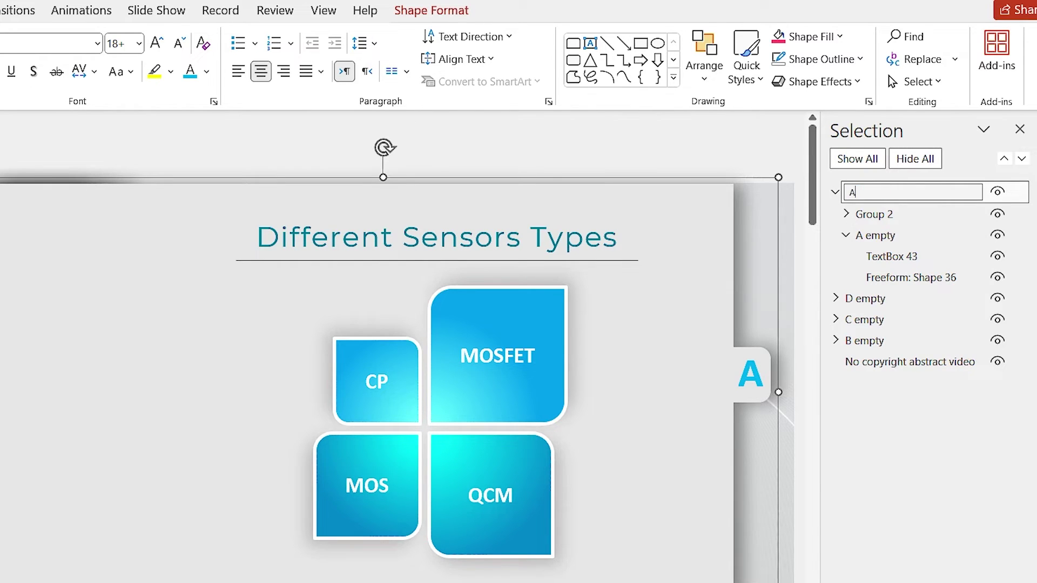
{"action": "left_click", "coordinate": [835, 193]}
{"action": "left_click_drag", "start_coordinate": [846, 201], "coordinate": [891, 270]}
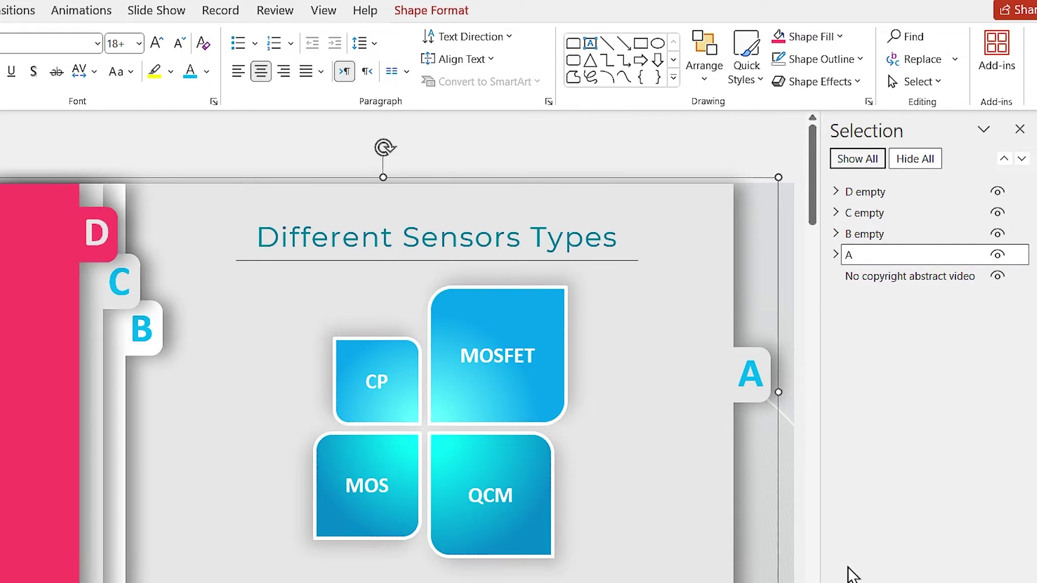
{"action": "left_click_drag", "start_coordinate": [125, 432], "coordinate": [705, 423]}
Move the Tested Sensors grid from slide 3 onto slide 1.
{"action": "left_click", "coordinate": [0, 320]}
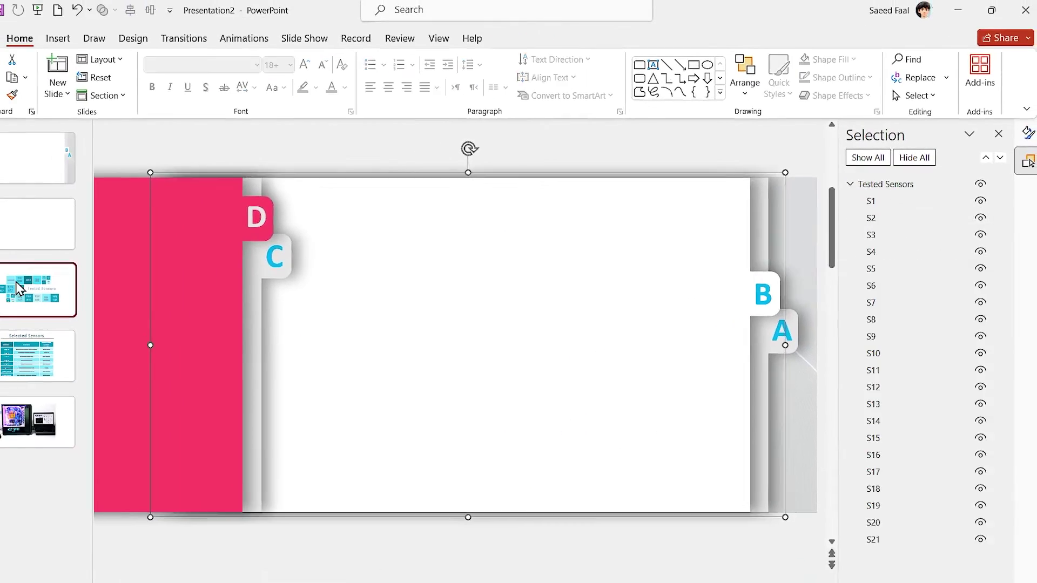
{"action": "left_click", "coordinate": [371, 278]}
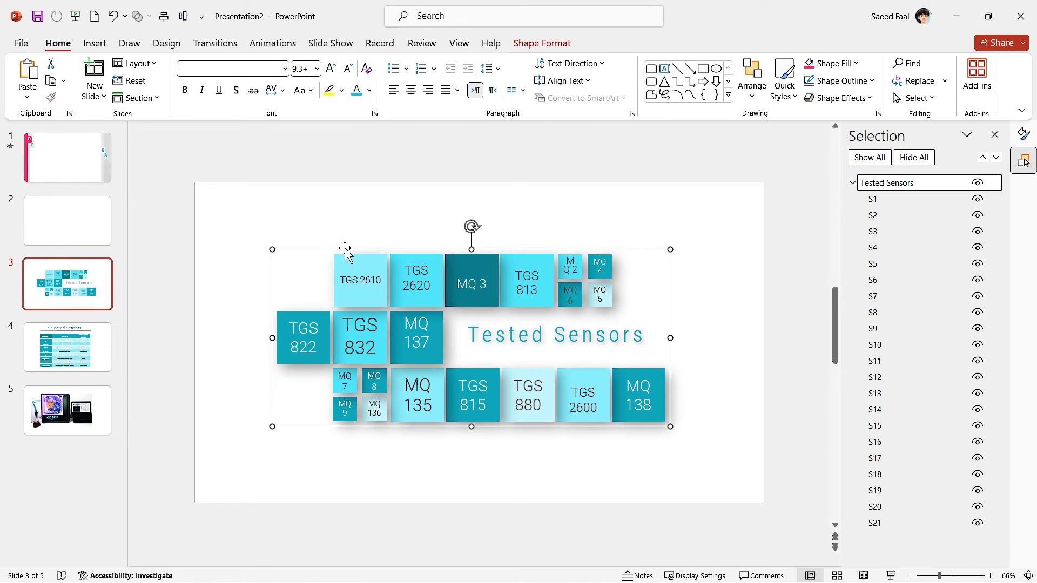
{"action": "key", "text": "ctrl+x"}
{"action": "left_click", "coordinate": [76, 173]}
{"action": "key", "text": "ctrl+v"}
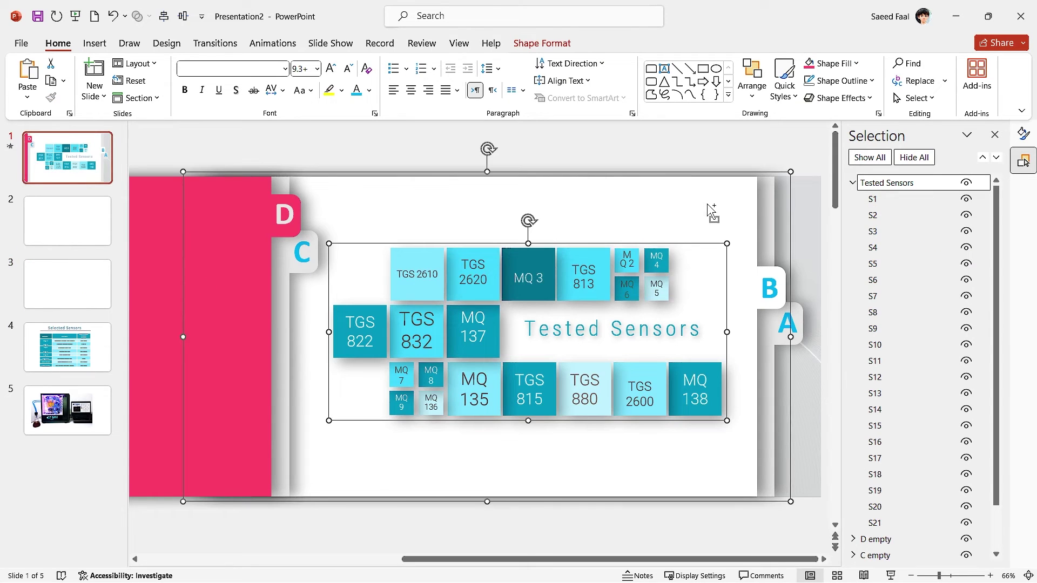
Group the Tested Sensors grid with panel B, rename the group, and layer it beneath C.
{"action": "left_click", "coordinate": [786, 296]}
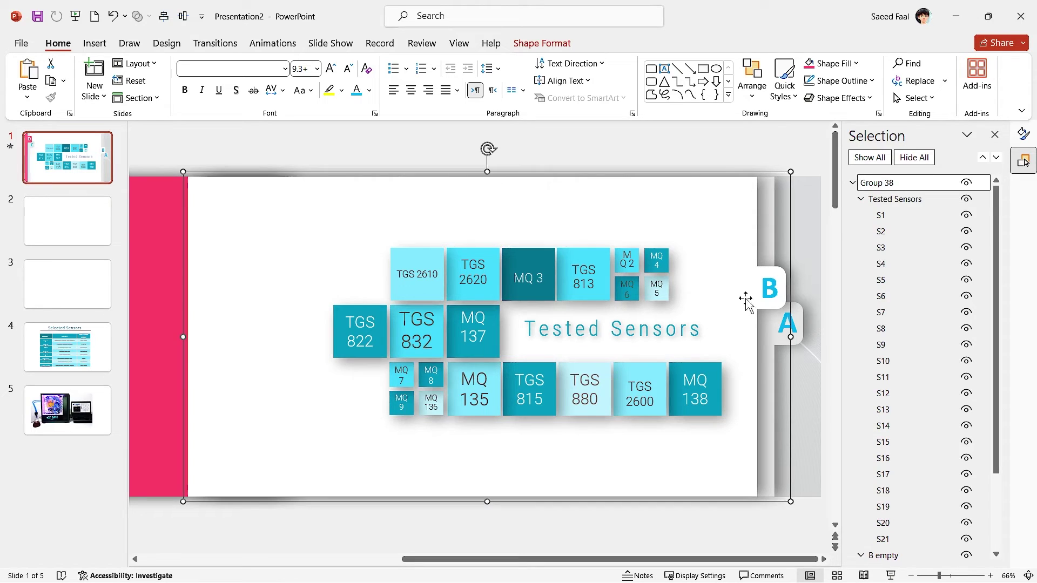
{"action": "left_click", "coordinate": [866, 202]}
{"action": "double_click", "coordinate": [875, 183]}
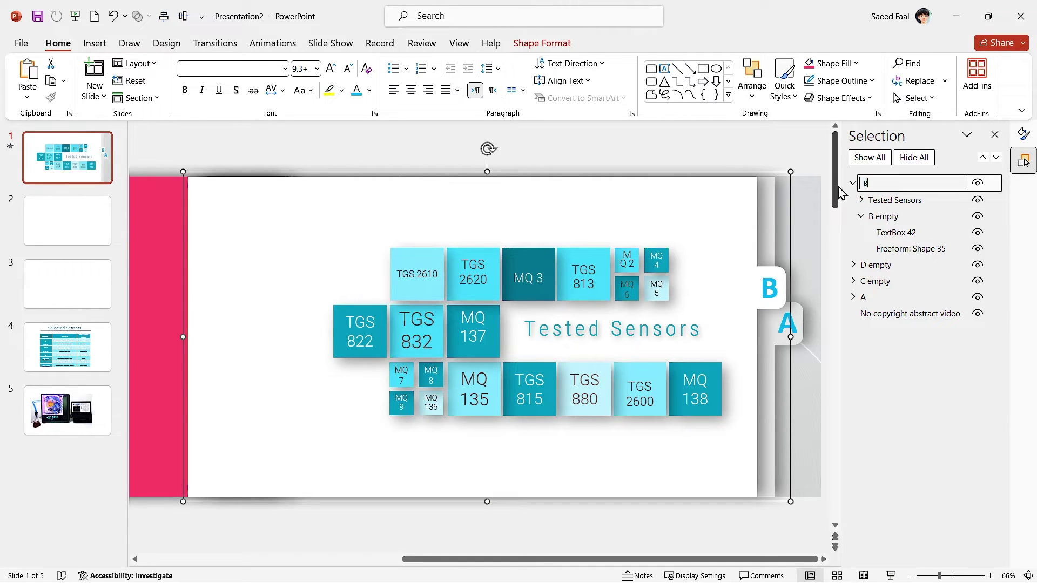
{"action": "left_click", "coordinate": [853, 184]}
{"action": "left_click_drag", "start_coordinate": [870, 183], "coordinate": [893, 229]}
Slide panel C right, paste in the Selected Sensors table, layer it beneath D, and select slides 2–5.
{"action": "left_click_drag", "start_coordinate": [289, 447], "coordinate": [738, 440]}
{"action": "key", "text": "ctrl+v"}
{"action": "left_click", "coordinate": [716, 214]}
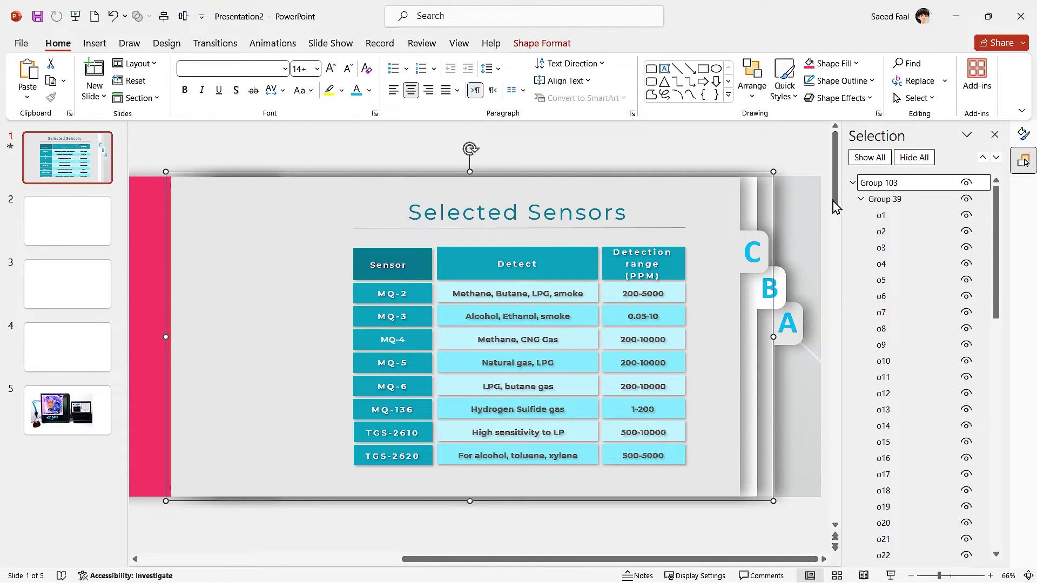
{"action": "left_click_drag", "start_coordinate": [880, 183], "coordinate": [896, 216]}
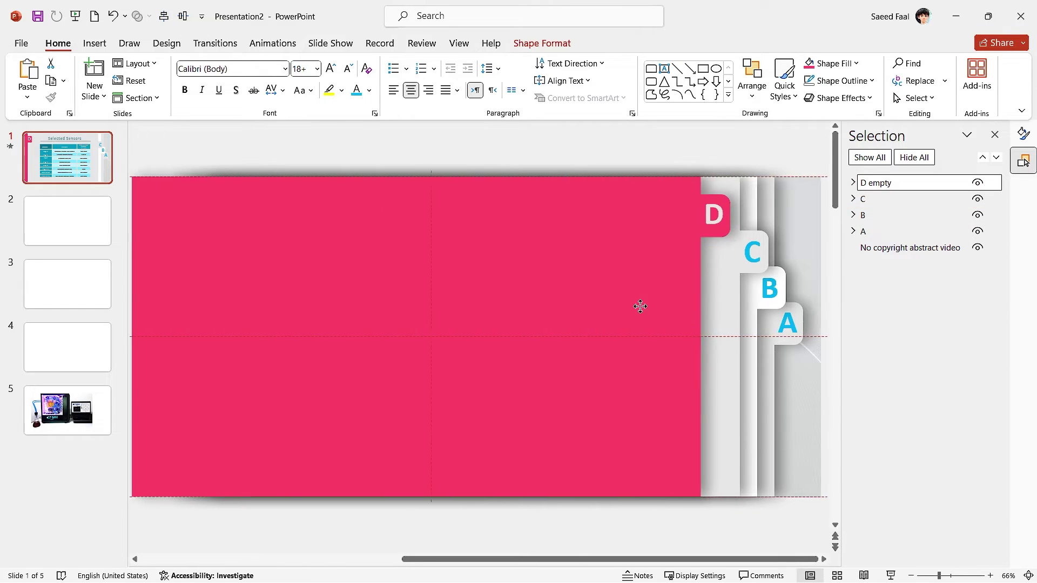
{"action": "key", "text": "Return"}
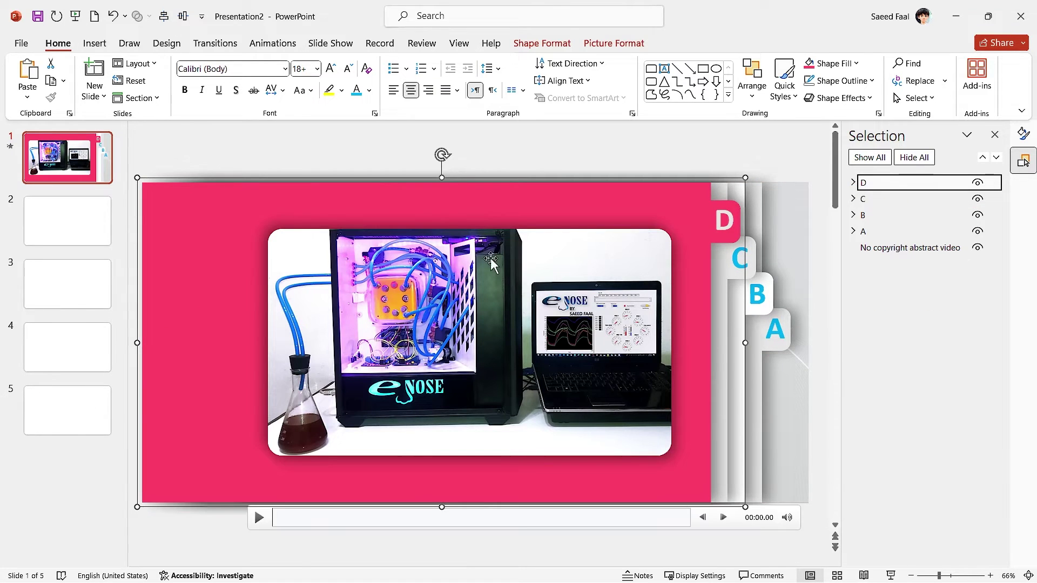
{"action": "key", "text": "Escape"}
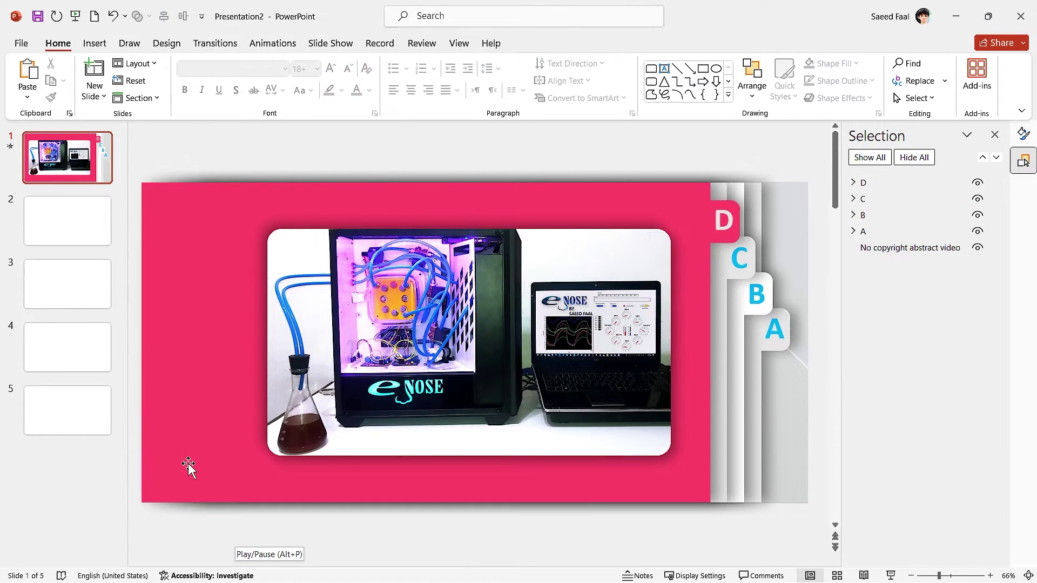
{"action": "left_click", "coordinate": [86, 233]}
{"action": "left_click", "coordinate": [90, 423], "text": "shift"}
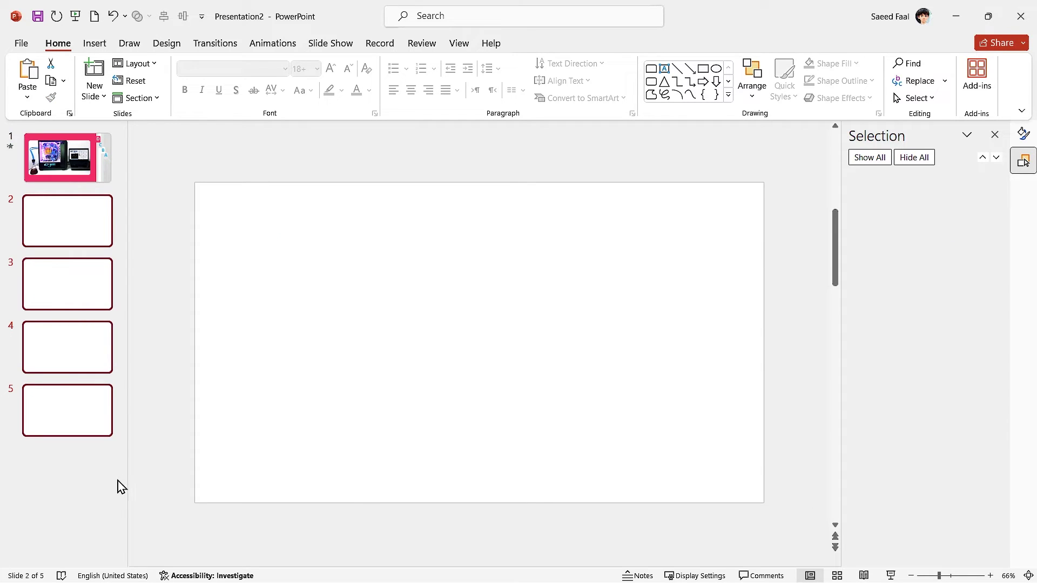
Delete the empty slides 2–5 and select panels A and B together on slide 1.
{"action": "key", "text": "Delete"}
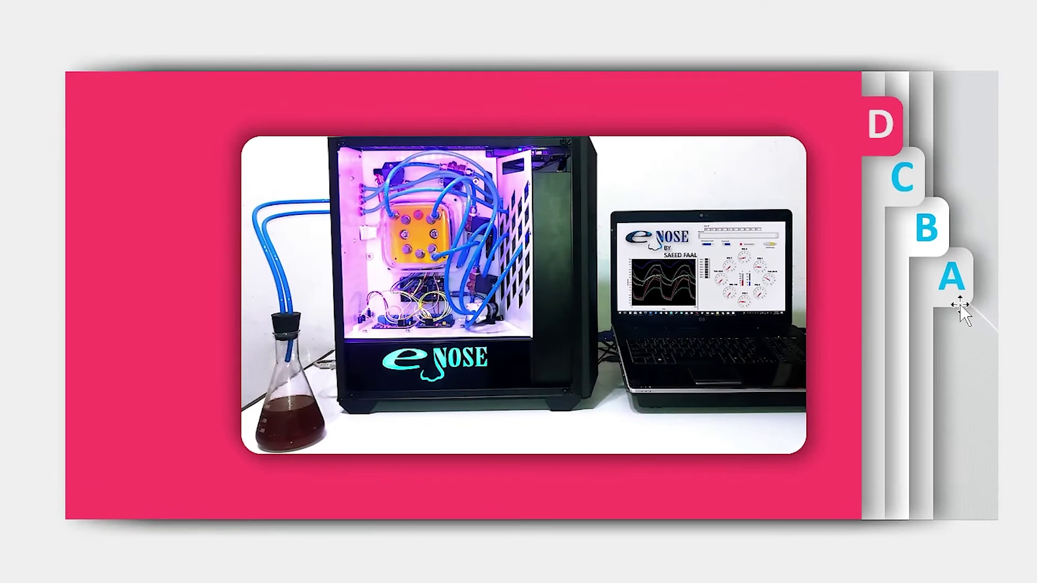
{"action": "left_click", "coordinate": [776, 330]}
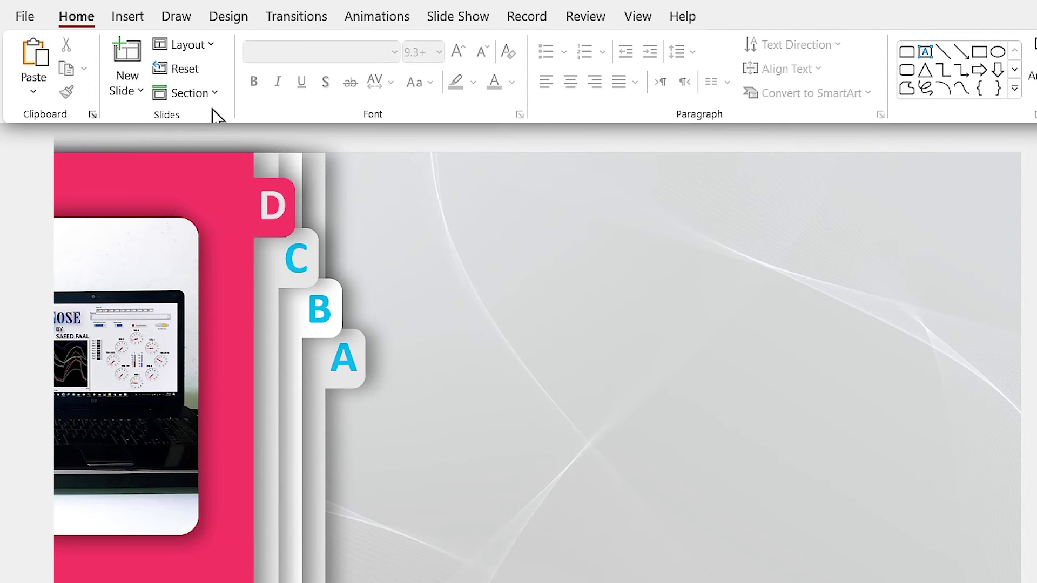
Add a 'Choosing Gas Sensors' title text box and bring up its Format Shape settings.
{"action": "left_click", "coordinate": [129, 18]}
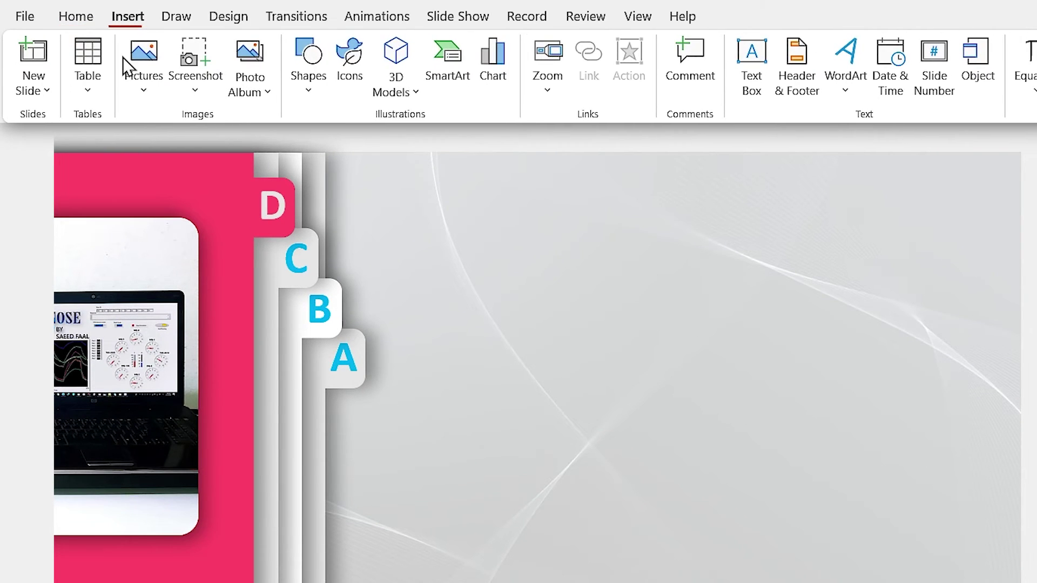
{"action": "left_click", "coordinate": [738, 57]}
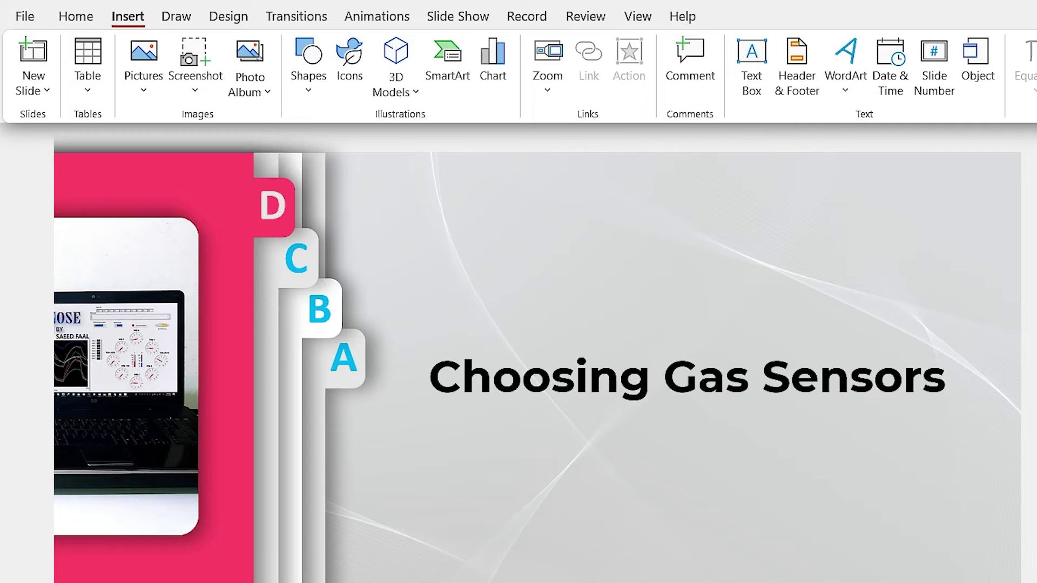
{"action": "left_click", "coordinate": [530, 408]}
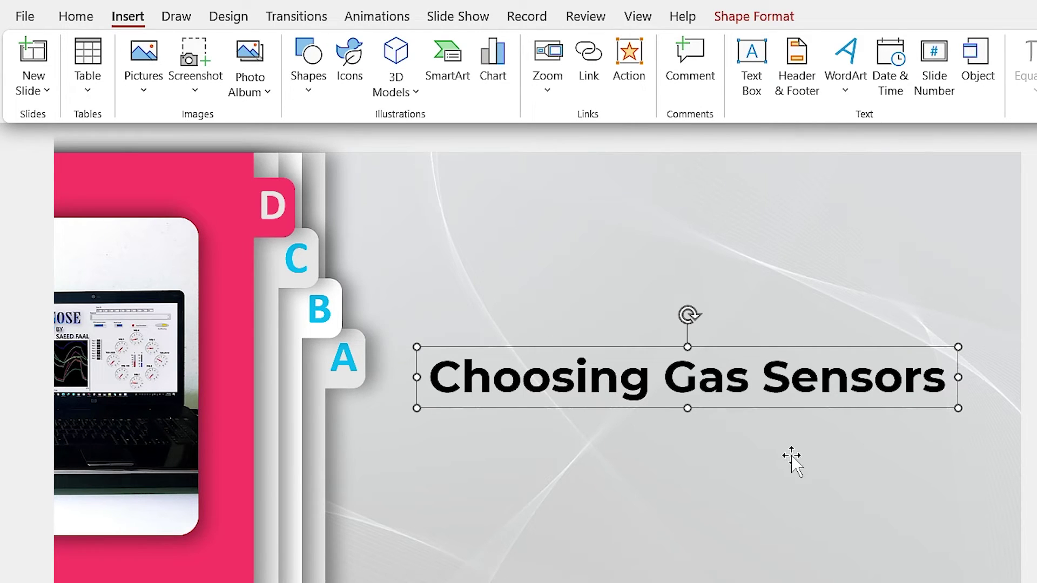
{"action": "right_click", "coordinate": [601, 348]}
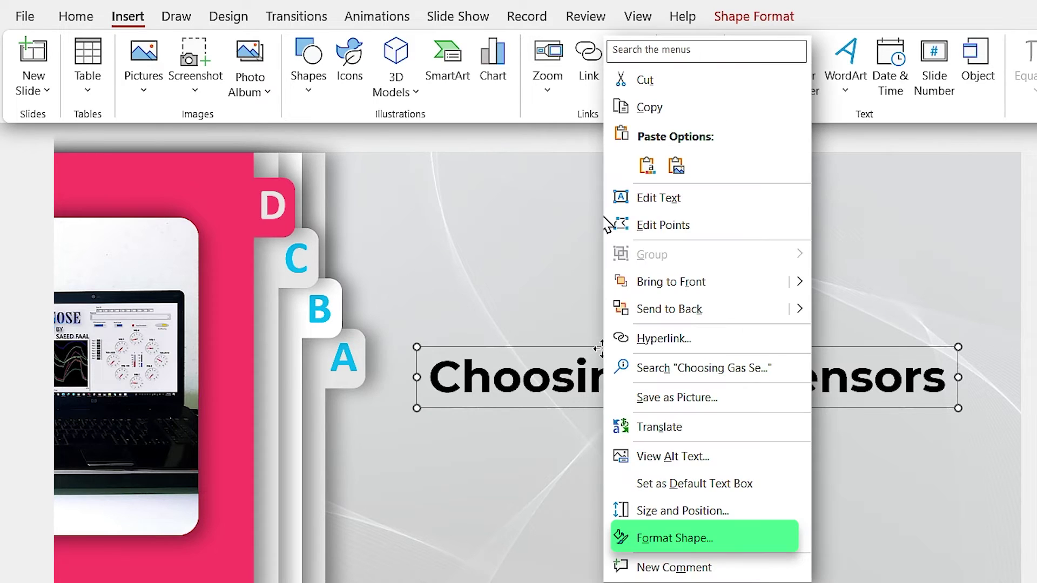
{"action": "left_click", "coordinate": [695, 539]}
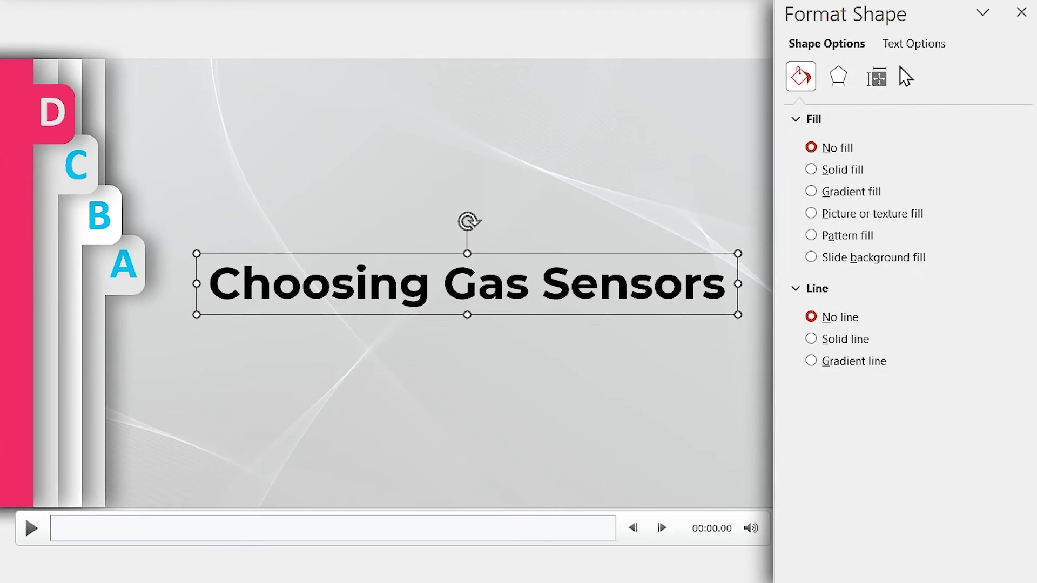
Give the title text a linear gradient fill with a chosen Direction swatch.
{"action": "left_click", "coordinate": [917, 44]}
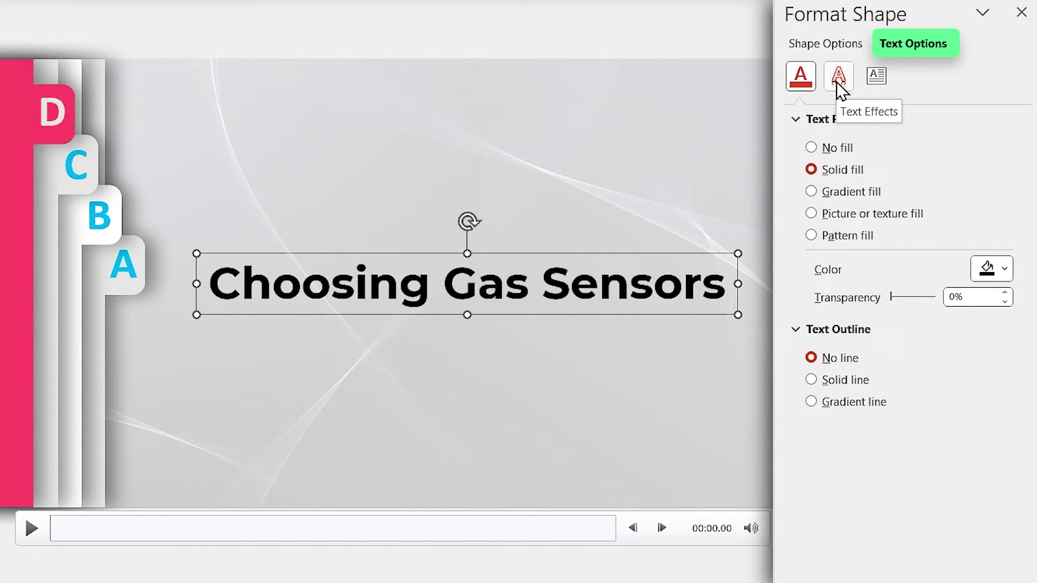
{"action": "left_click", "coordinate": [811, 192]}
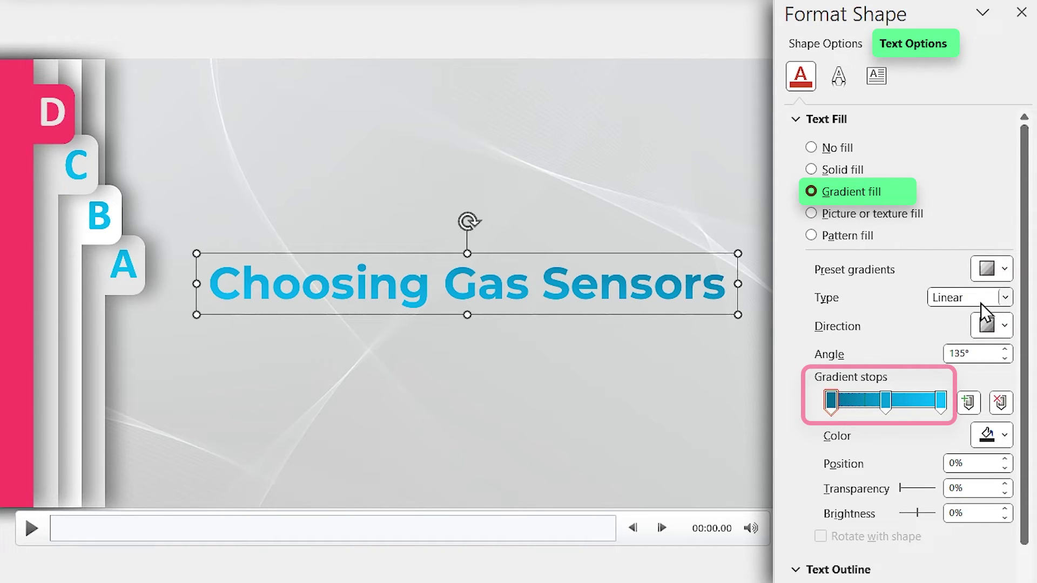
{"action": "left_click", "coordinate": [1004, 326]}
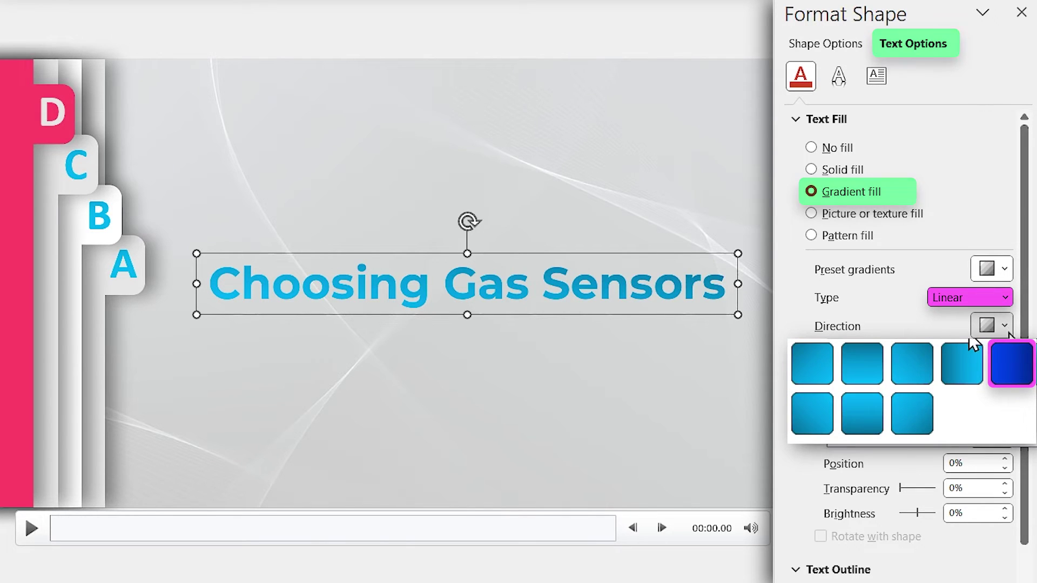
{"action": "left_click", "coordinate": [1012, 371]}
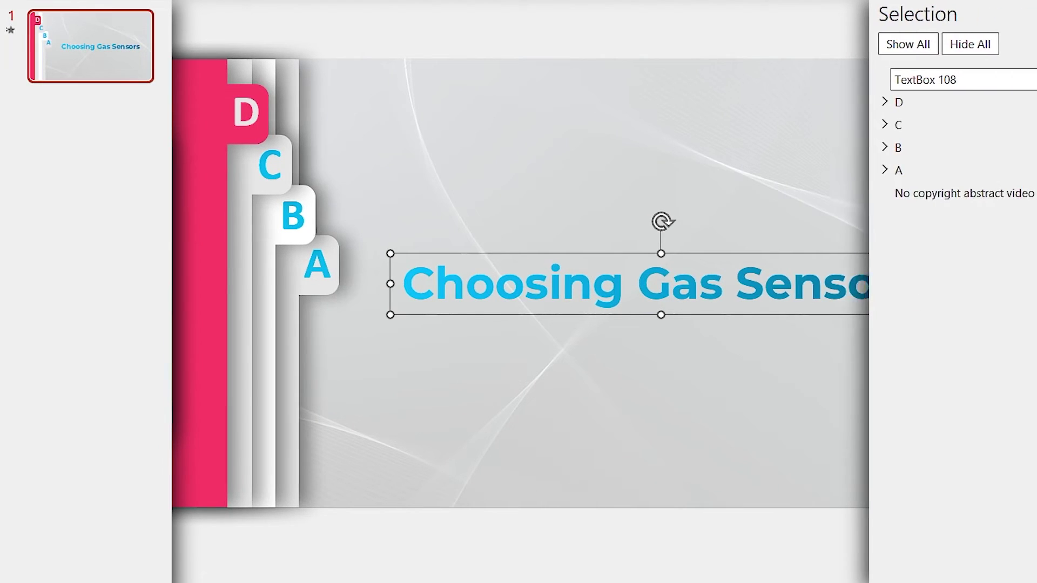
Layer the title text box beneath group A and duplicate slide 1 as slide 2.
{"action": "left_click_drag", "start_coordinate": [891, 86], "coordinate": [891, 201]}
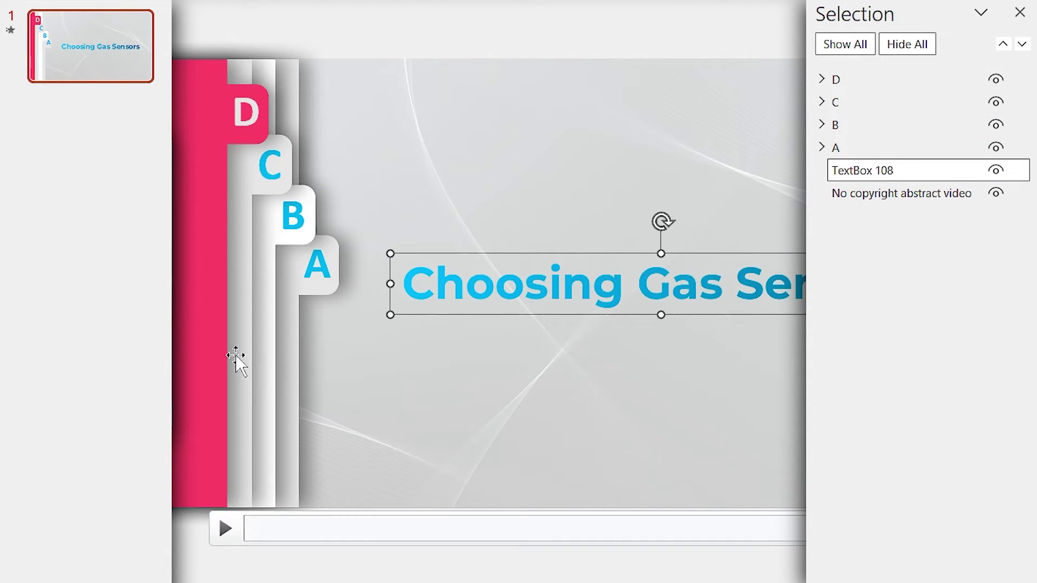
{"action": "key", "text": "alt+F10"}
{"action": "left_click", "coordinate": [92, 63]}
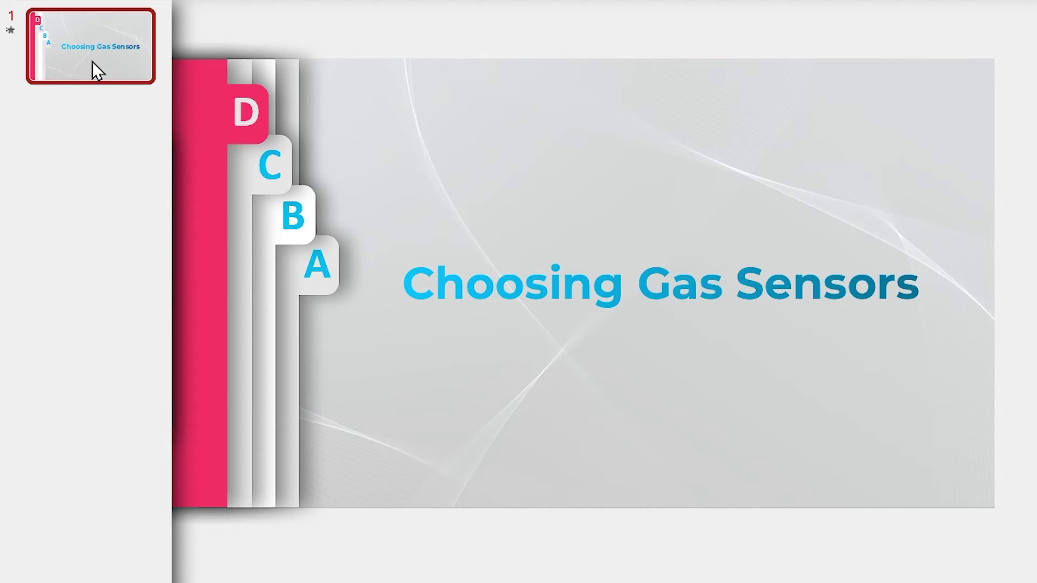
{"action": "key", "text": "ctrl+d"}
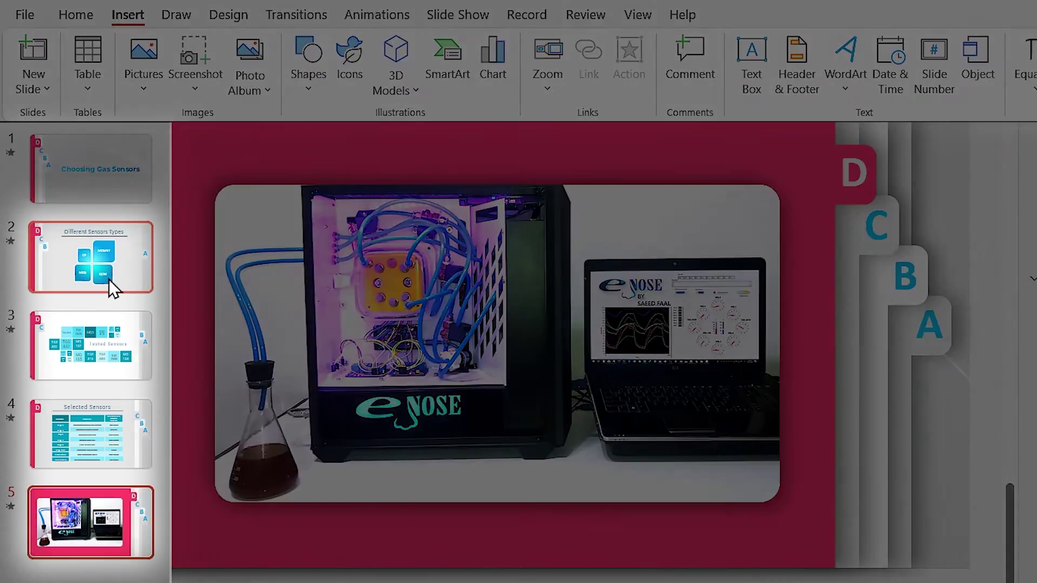
Apply the Morph transition to slides 2 through 5.
{"action": "left_click", "coordinate": [109, 279], "text": "shift"}
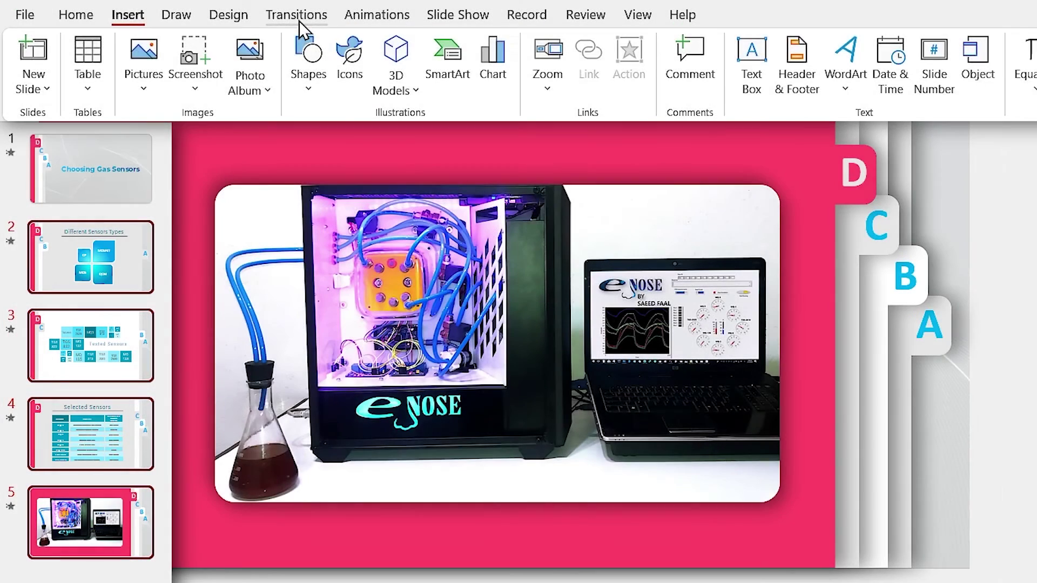
{"action": "left_click", "coordinate": [299, 20]}
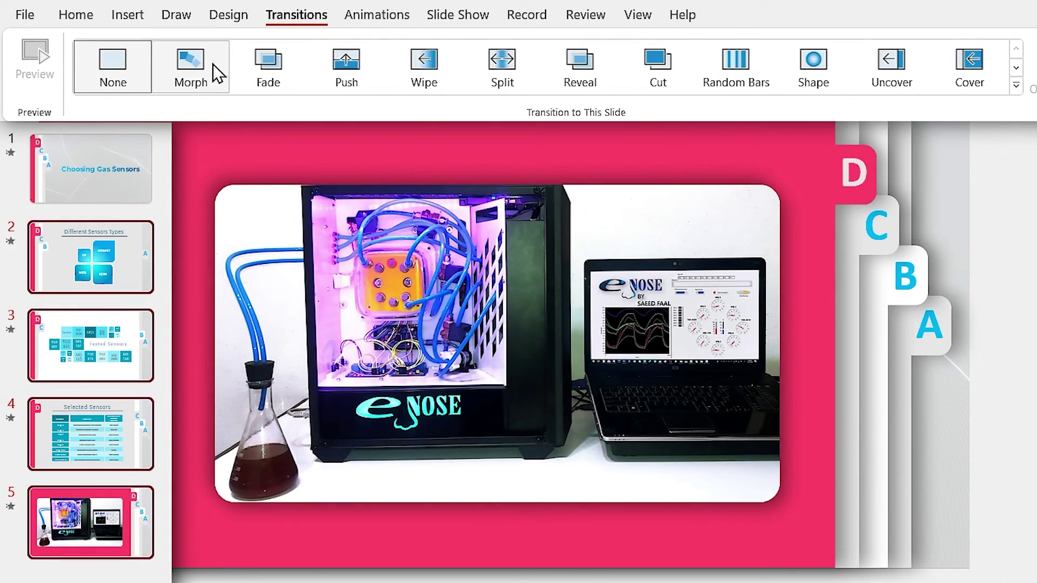
{"action": "left_click", "coordinate": [198, 81]}
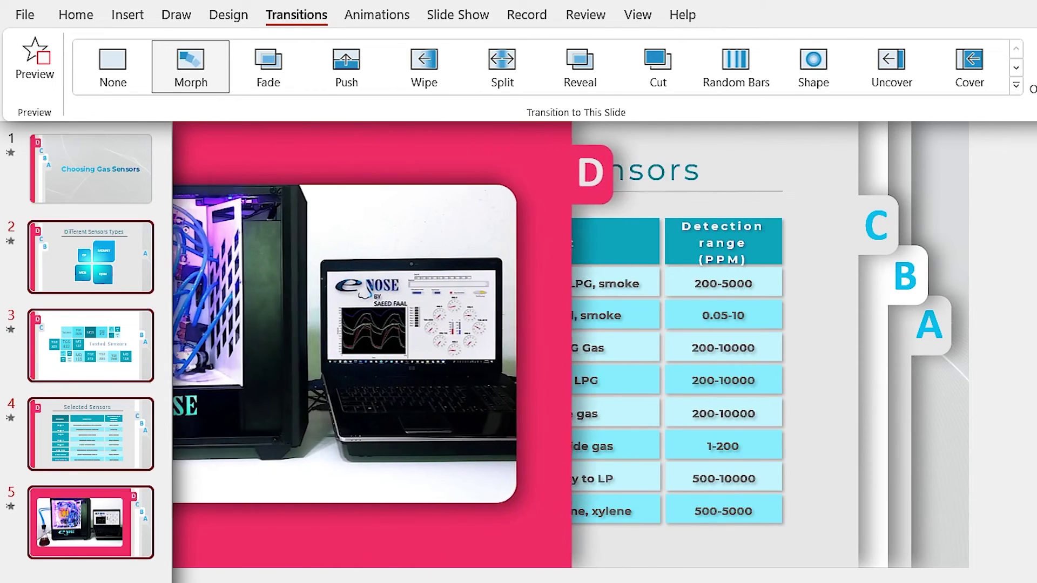
{"action": "key", "text": "ctrl+shift+F1"}
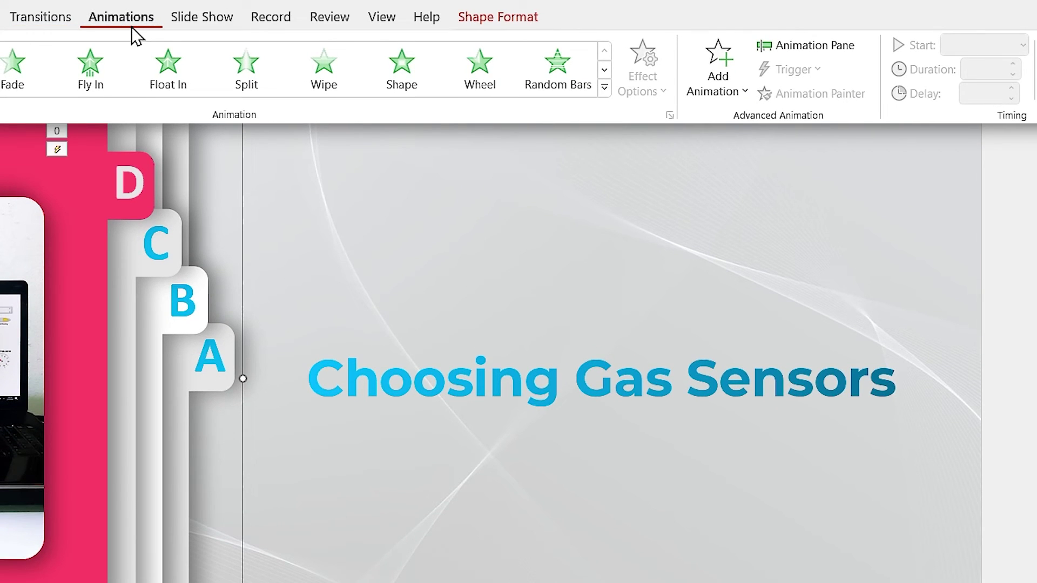
Add a Lines motion path running Right to the panel group and extend its end point further right.
{"action": "left_click", "coordinate": [739, 92]}
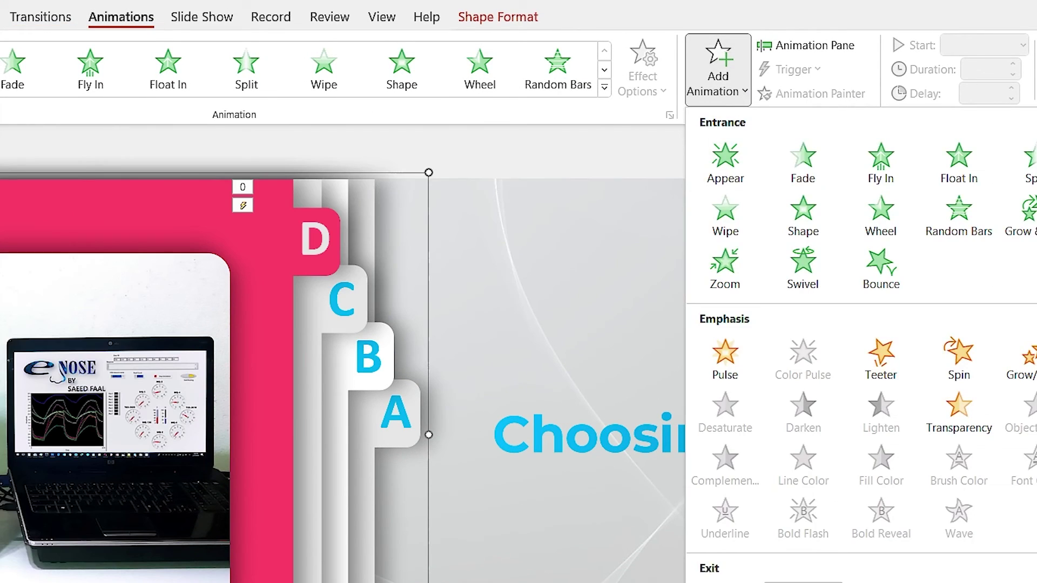
{"action": "scroll", "coordinate": [861, 345], "scroll_direction": "down", "scroll_amount": 5}
{"action": "left_click", "coordinate": [724, 531]}
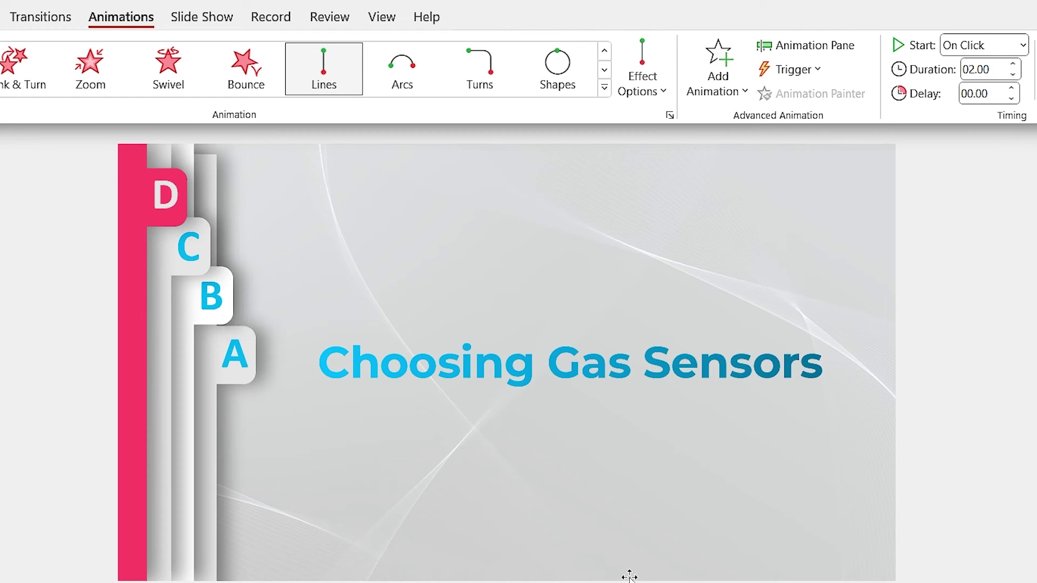
{"action": "left_click", "coordinate": [656, 87]}
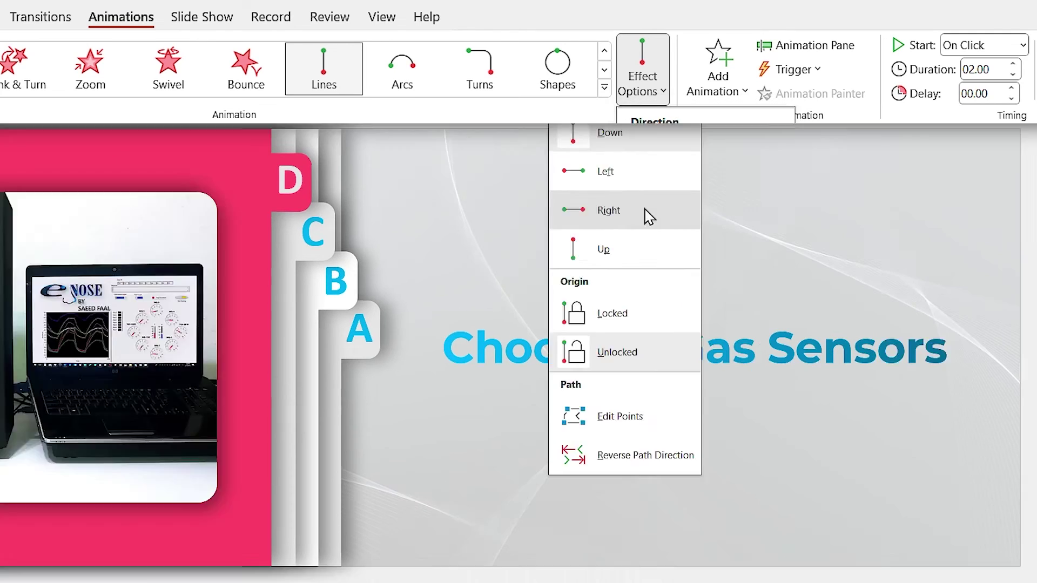
{"action": "left_click", "coordinate": [728, 249]}
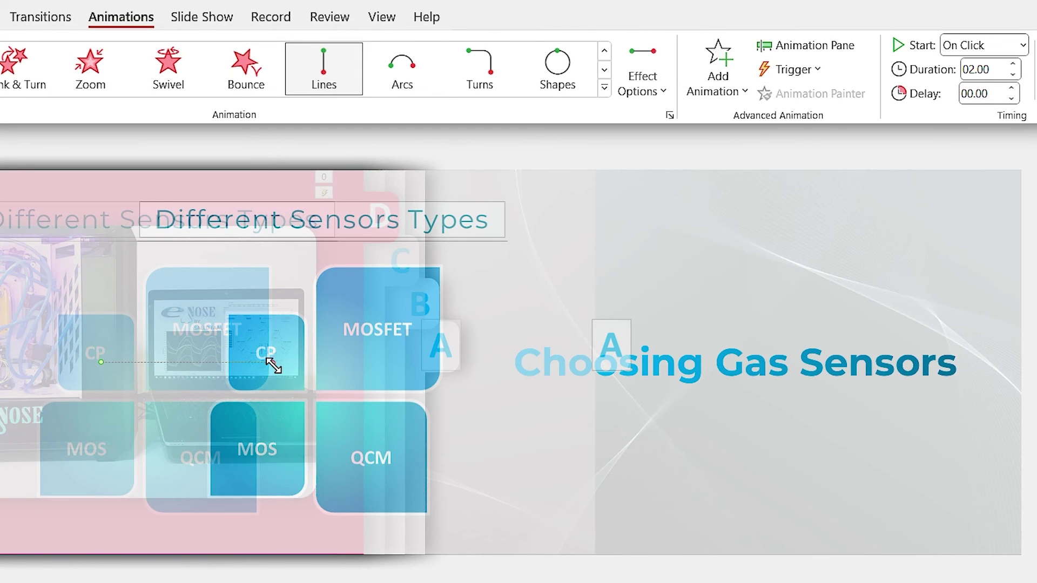
{"action": "left_click_drag", "start_coordinate": [273, 366], "coordinate": [647, 358]}
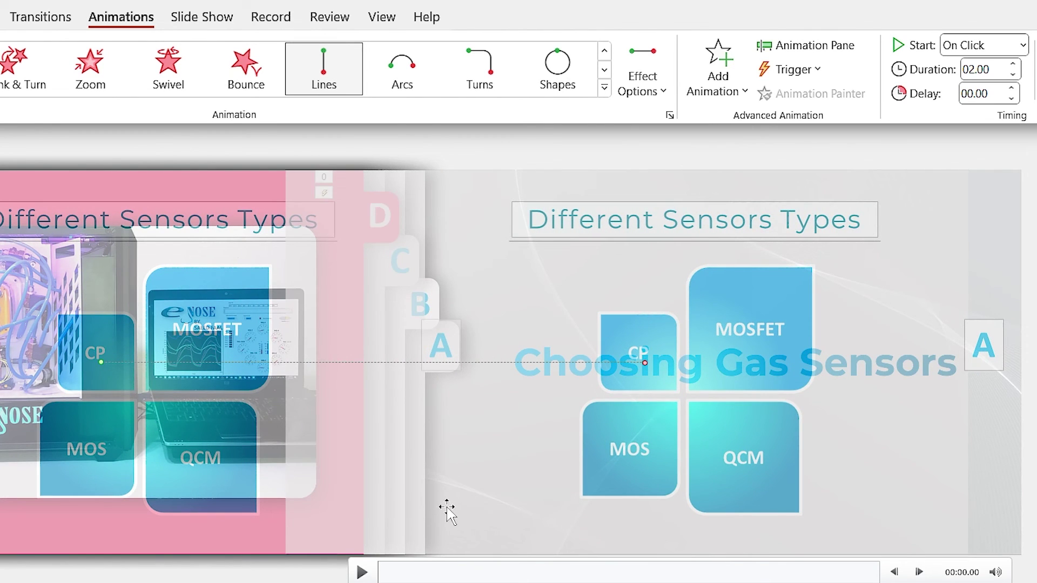
{"action": "left_click", "coordinate": [432, 139]}
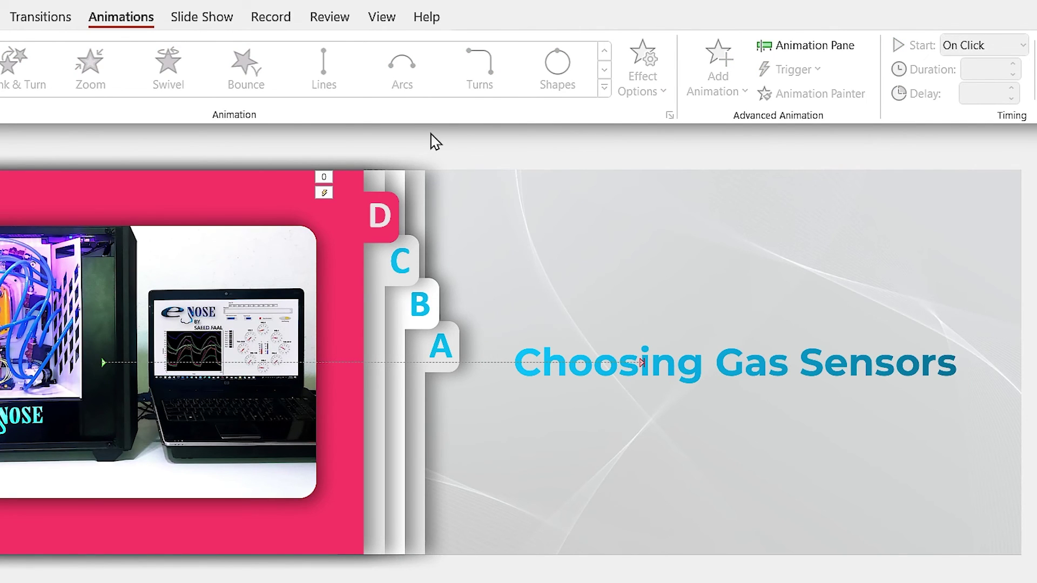
Select the panel group carrying the rightward Lines animation.
{"action": "mouse_move", "coordinate": [469, 469]}
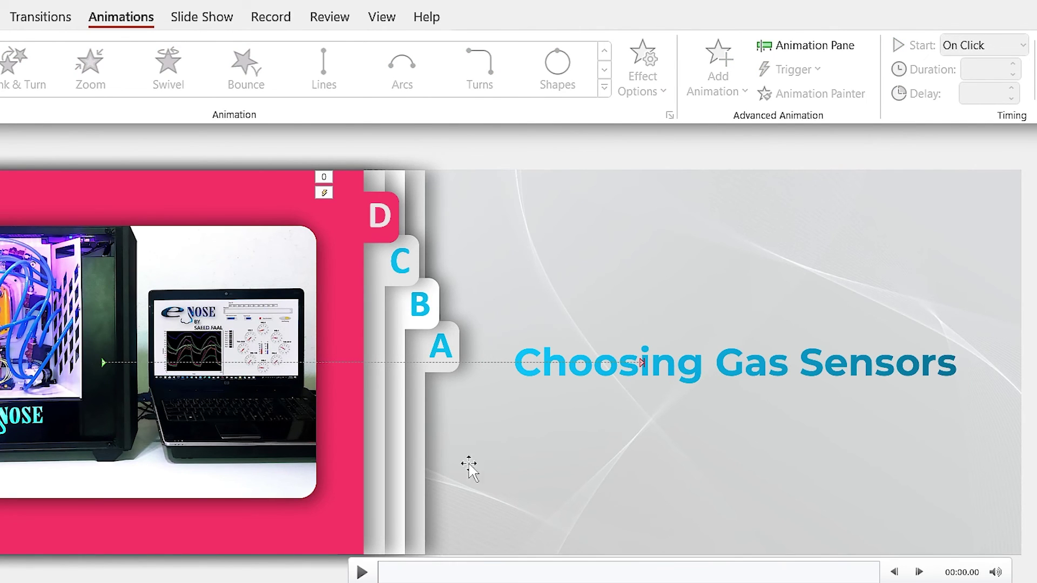
{"action": "left_click", "coordinate": [424, 465]}
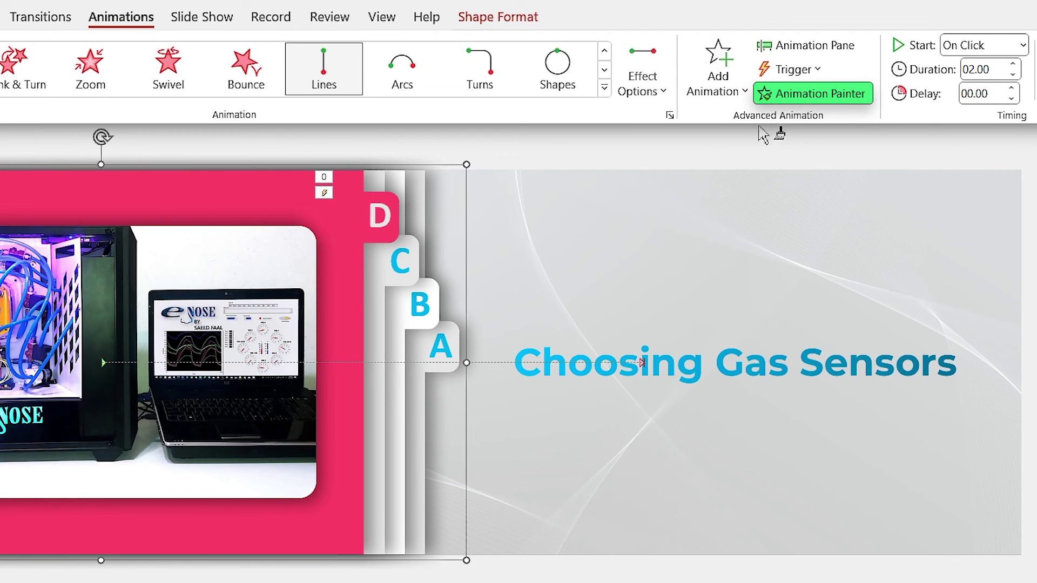